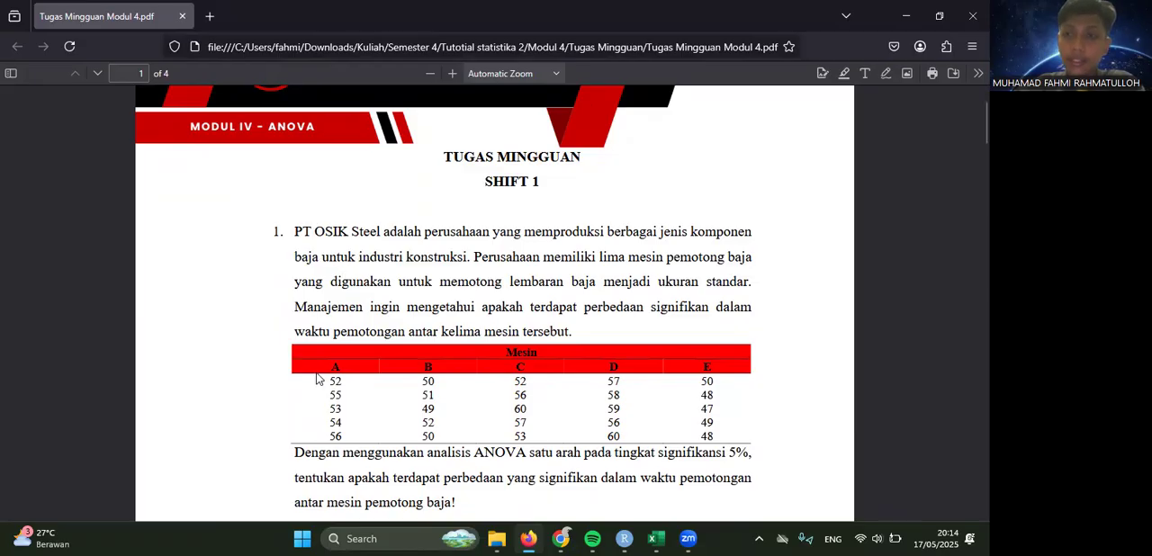
- Read question 1 in the assignment PDF, switch to the Excel workbook and show the Soal 1 sheet
{"action": "scroll", "coordinate": [317, 379], "scroll_direction": "down", "scroll_amount": 1}
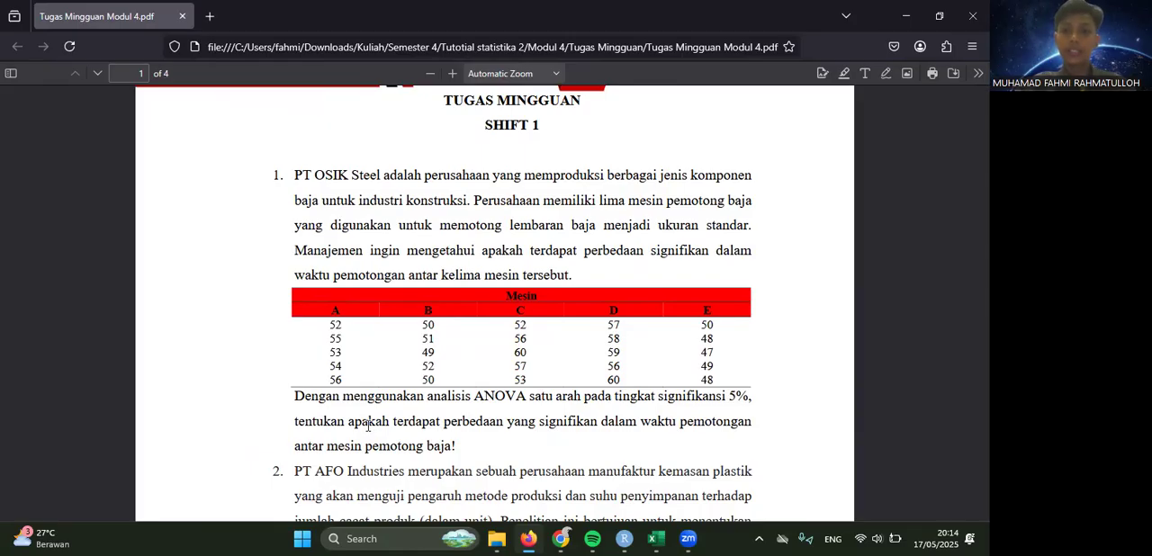
{"action": "key", "text": "ctrl+a"}
{"action": "left_click", "coordinate": [311, 298]}
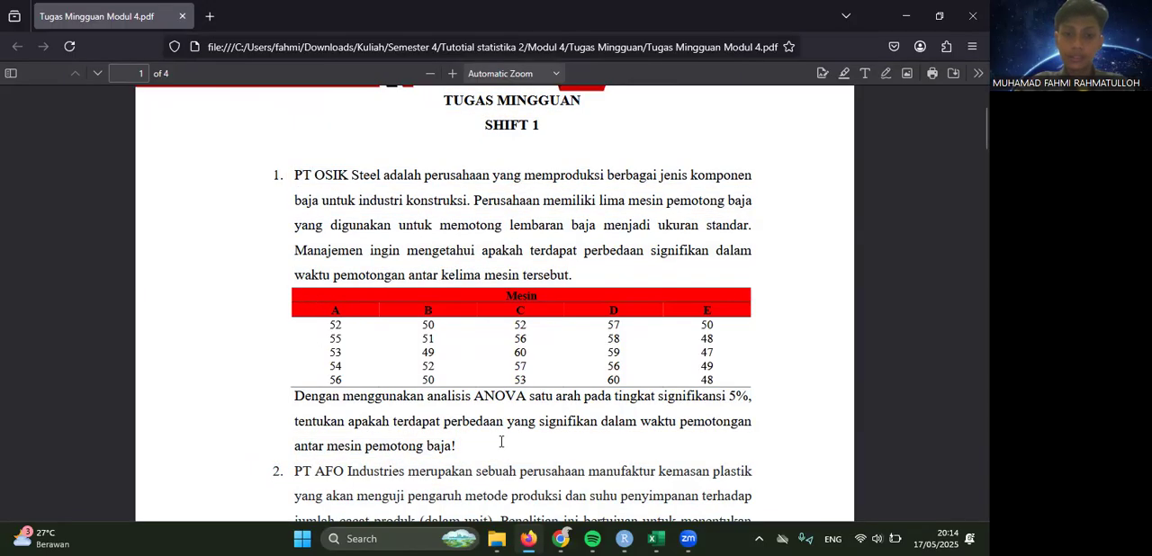
{"action": "left_click", "coordinate": [656, 538]}
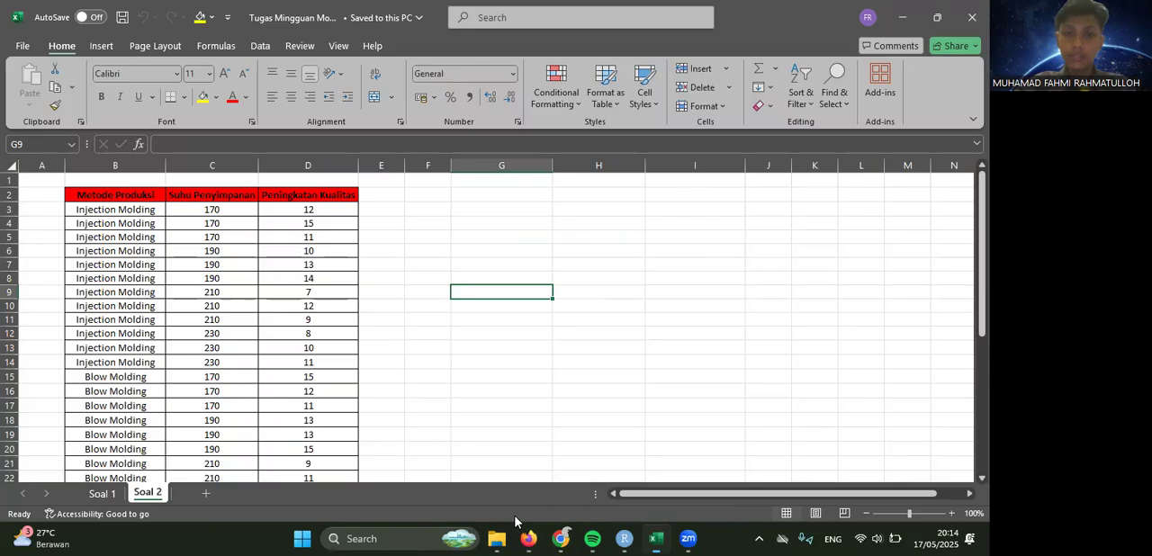
{"action": "left_click", "coordinate": [101, 494]}
{"action": "scroll", "coordinate": [171, 346], "scroll_direction": "up", "scroll_amount": 6}
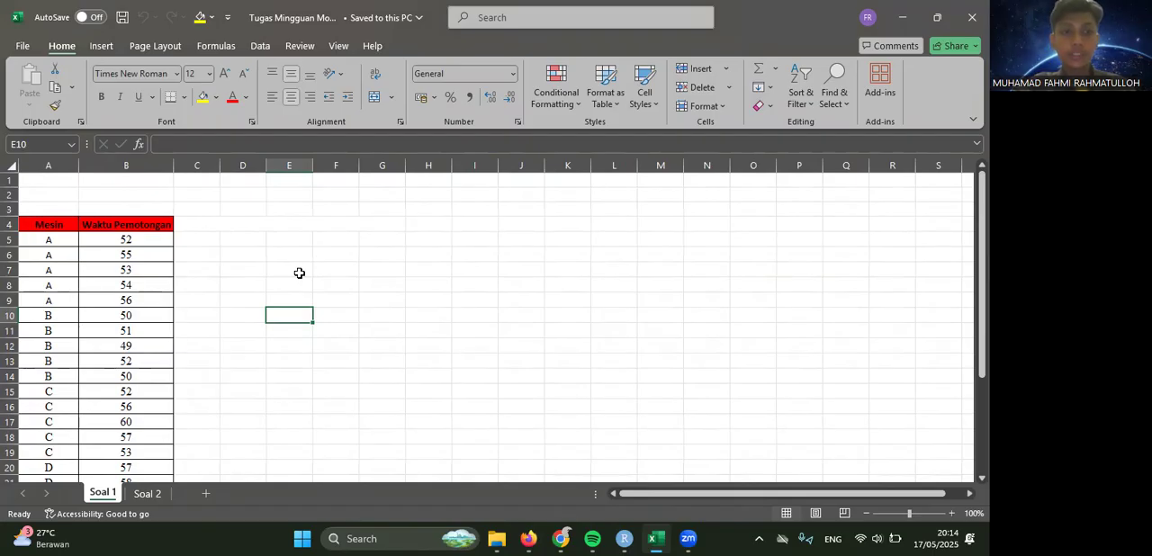
- Compare the question 1 machine table in the assignment PDF with the cutting-time rows on the Soal 1 sheet in Excel
{"action": "left_click", "coordinate": [528, 538]}
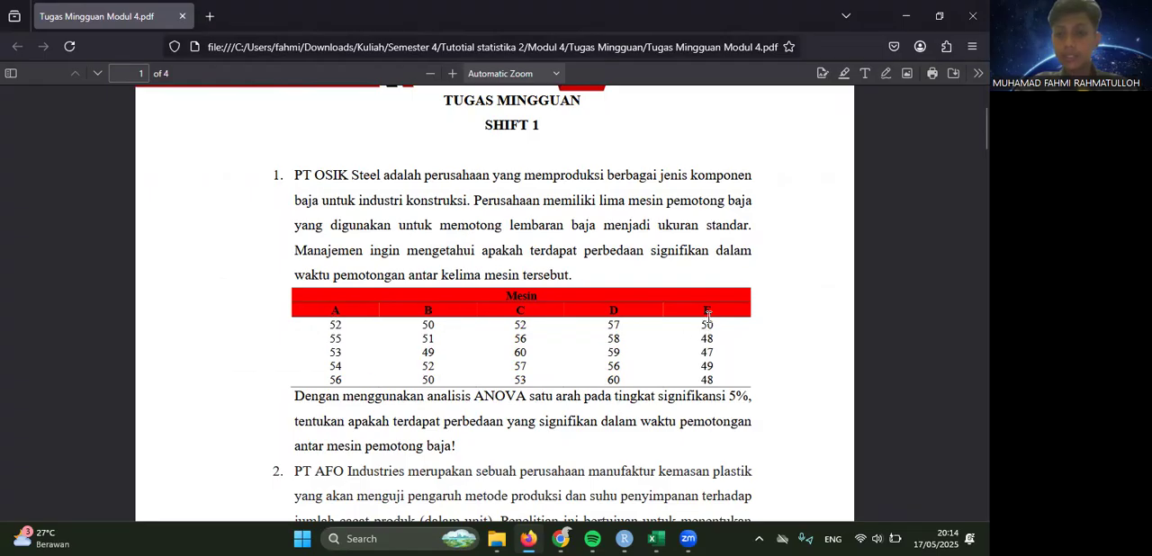
{"action": "left_click", "coordinate": [656, 538]}
{"action": "scroll", "coordinate": [191, 367], "scroll_direction": "down", "scroll_amount": 2}
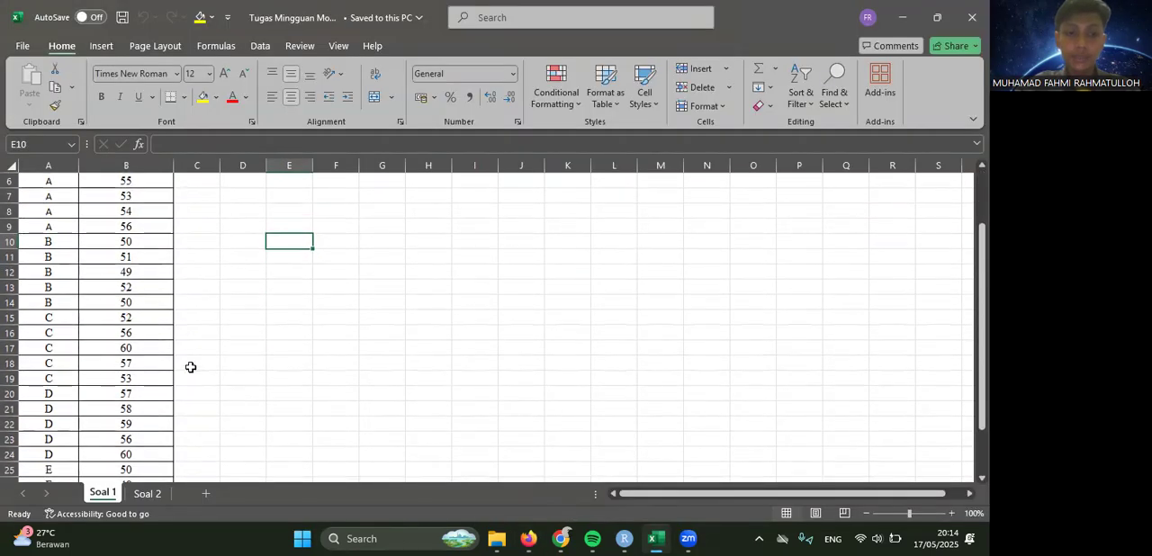
{"action": "mouse_move", "coordinate": [494, 538]}
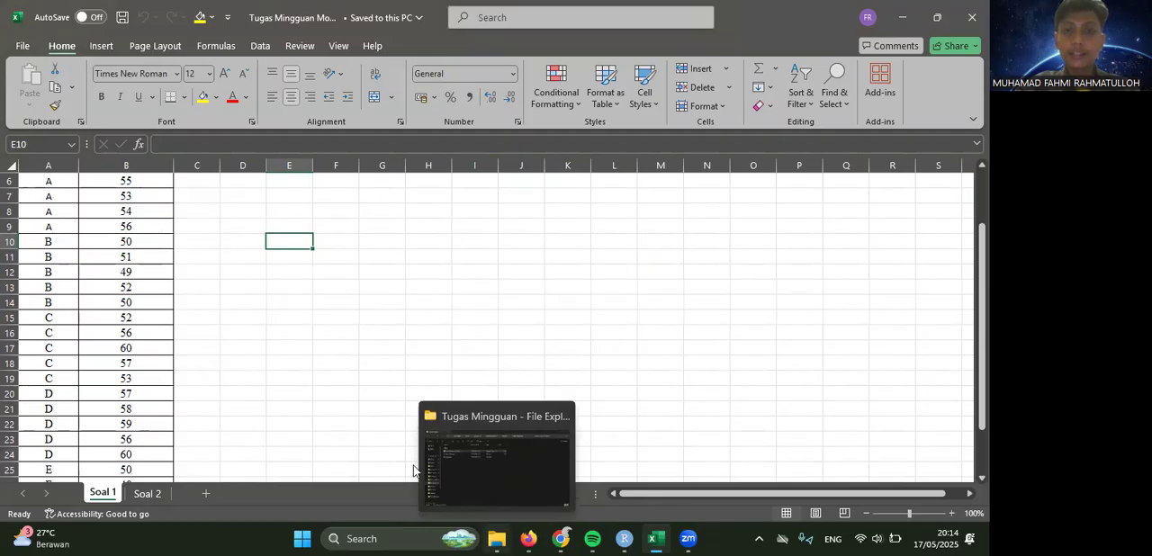
{"action": "scroll", "coordinate": [258, 326], "scroll_direction": "up", "scroll_amount": 2}
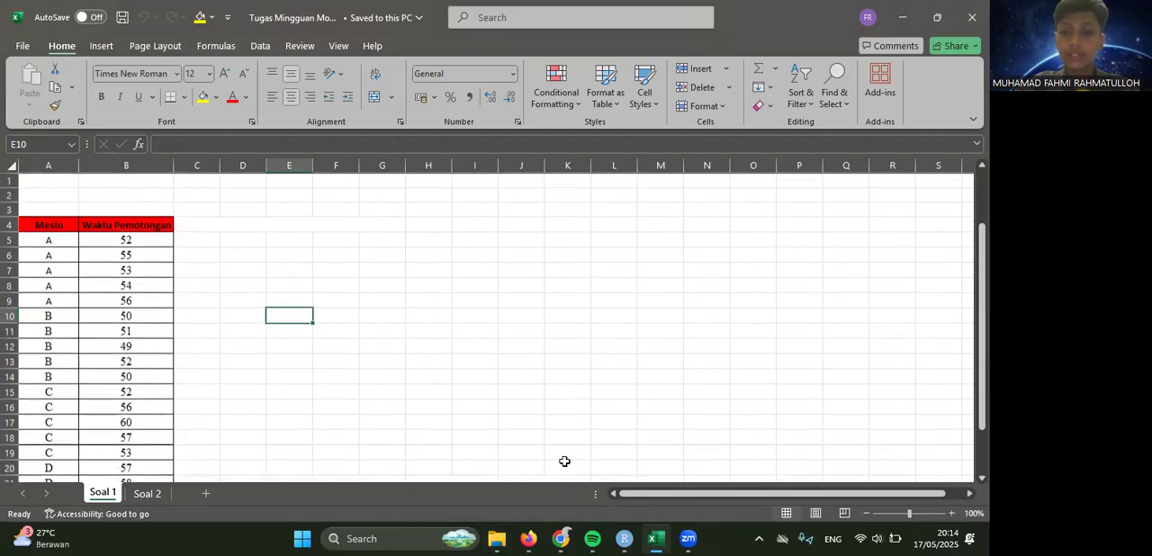
- Switch to RStudio and review the question 1 script, from the data import through the Levene and Shapiro tests to the ANOVA model
{"action": "left_click", "coordinate": [618, 538]}
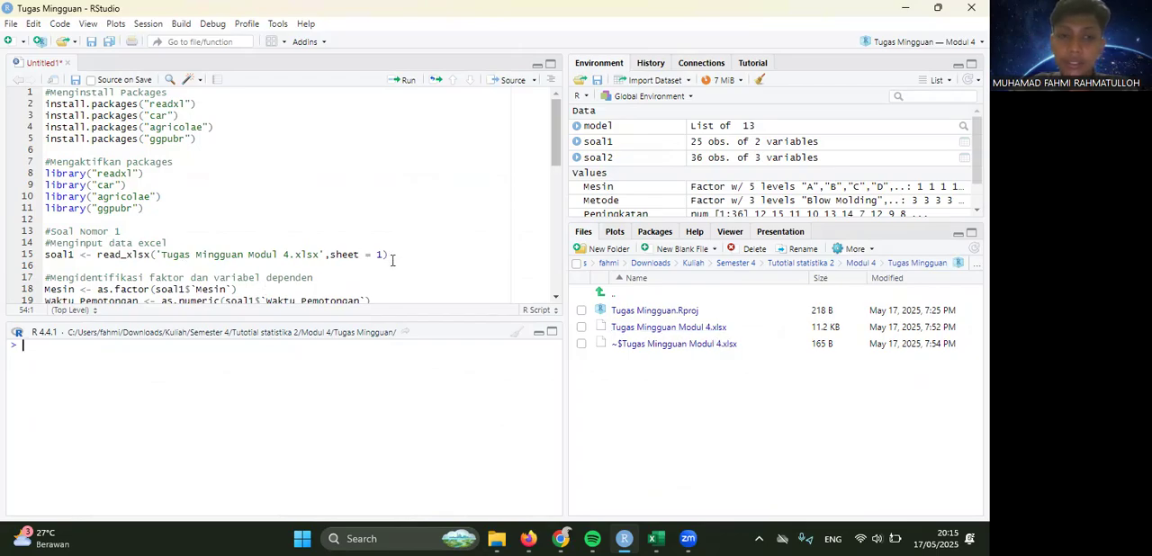
{"action": "scroll", "coordinate": [231, 243], "scroll_direction": "down", "scroll_amount": 1}
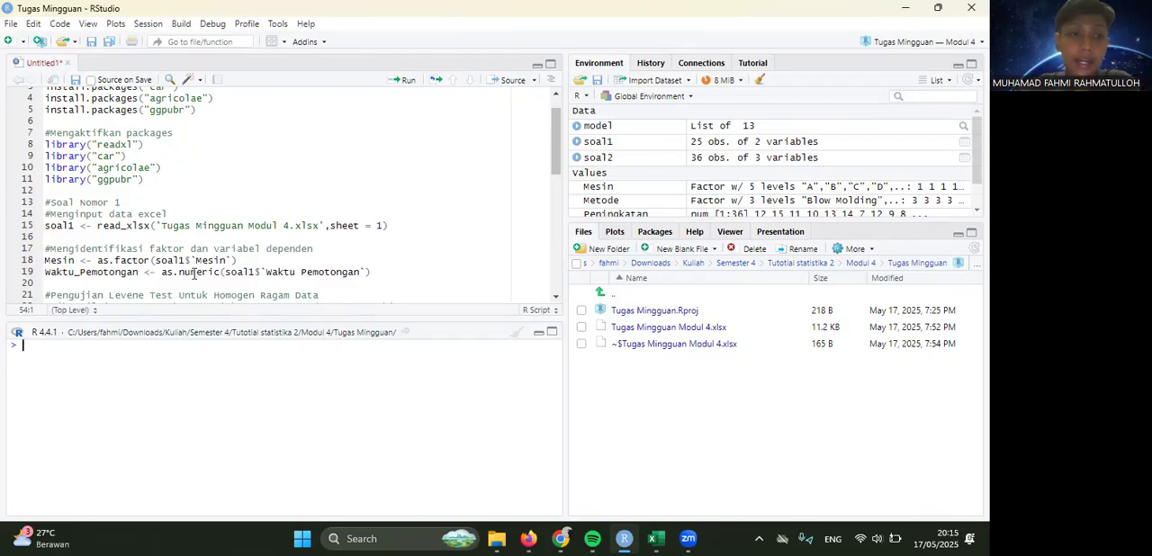
{"action": "scroll", "coordinate": [194, 273], "scroll_direction": "down", "scroll_amount": 1}
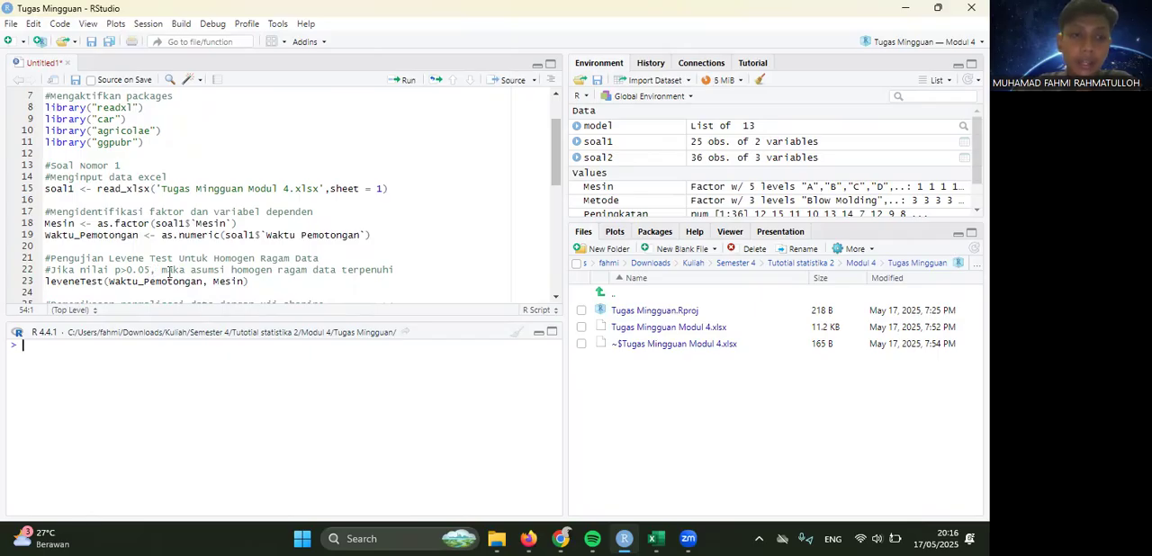
{"action": "scroll", "coordinate": [168, 269], "scroll_direction": "down", "scroll_amount": 1}
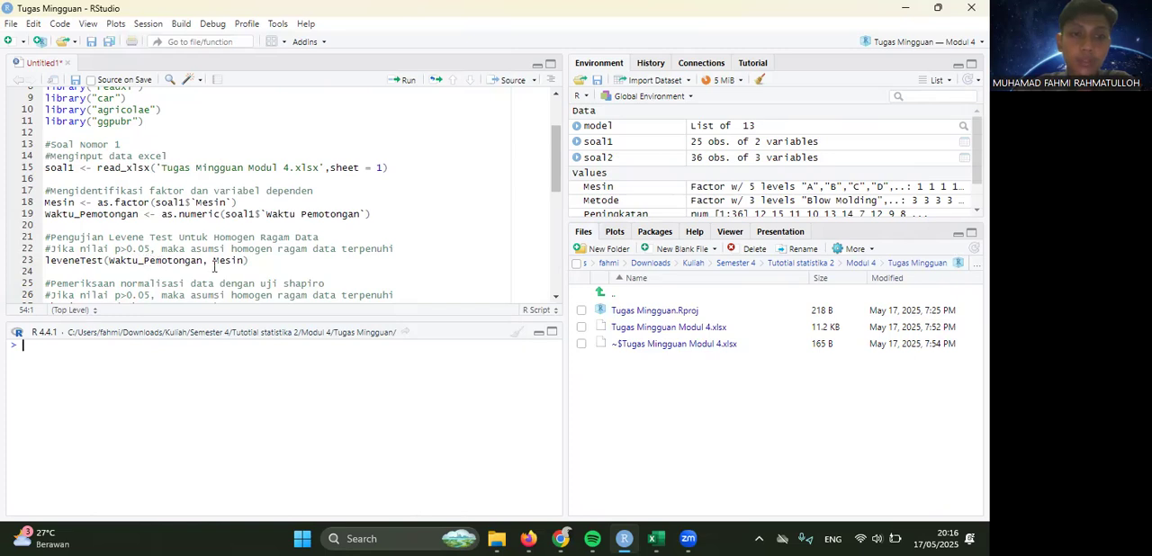
{"action": "scroll", "coordinate": [214, 267], "scroll_direction": "down", "scroll_amount": 1}
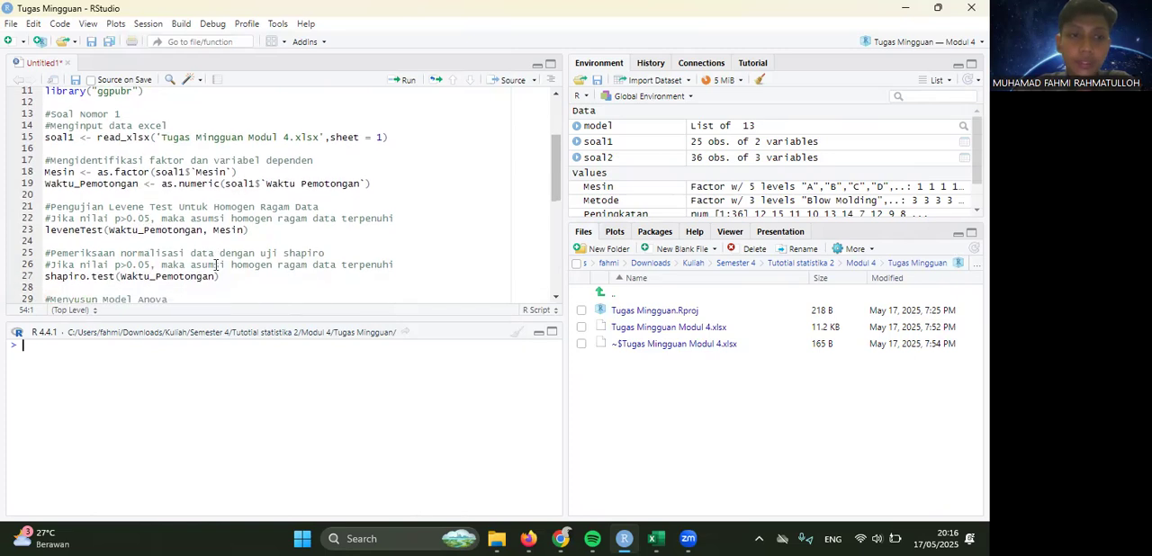
{"action": "scroll", "coordinate": [216, 264], "scroll_direction": "down", "scroll_amount": 1}
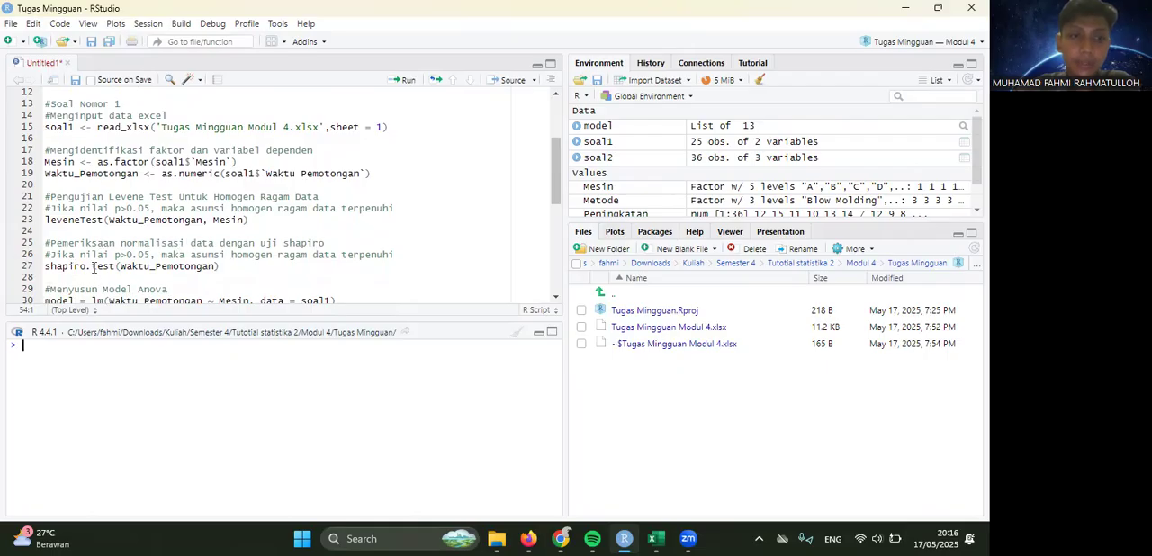
{"action": "scroll", "coordinate": [171, 265], "scroll_direction": "down", "scroll_amount": 1}
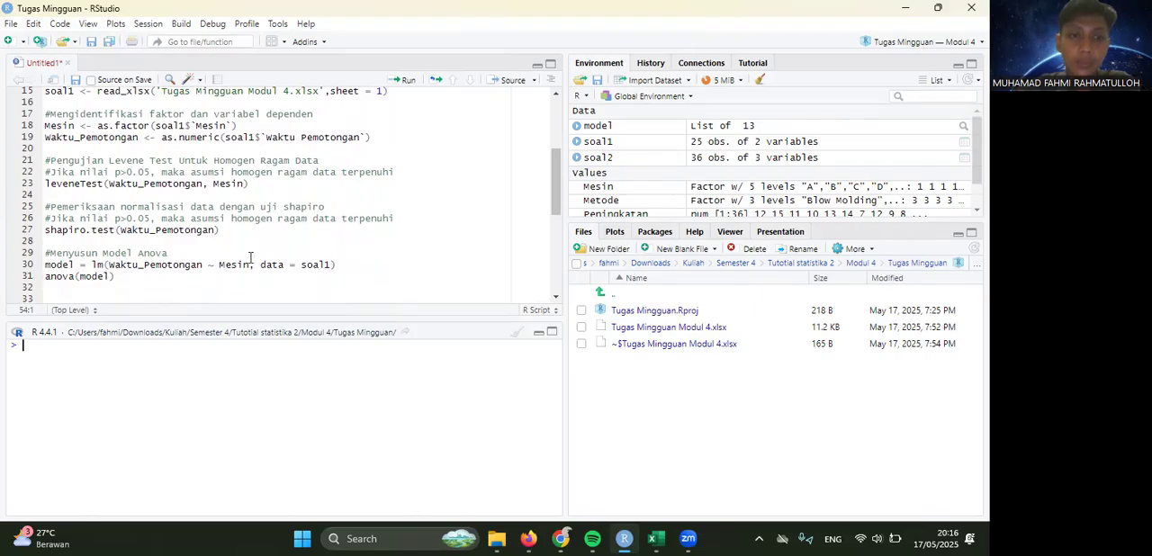
{"action": "scroll", "coordinate": [221, 261], "scroll_direction": "down", "scroll_amount": 2}
{"action": "scroll", "coordinate": [171, 271], "scroll_direction": "up", "scroll_amount": 2}
- Run the entire question 1 script and cancel the R restart offered for updating loaded packages
{"action": "left_click", "coordinate": [164, 280]}
{"action": "key", "text": "ctrl+a"}
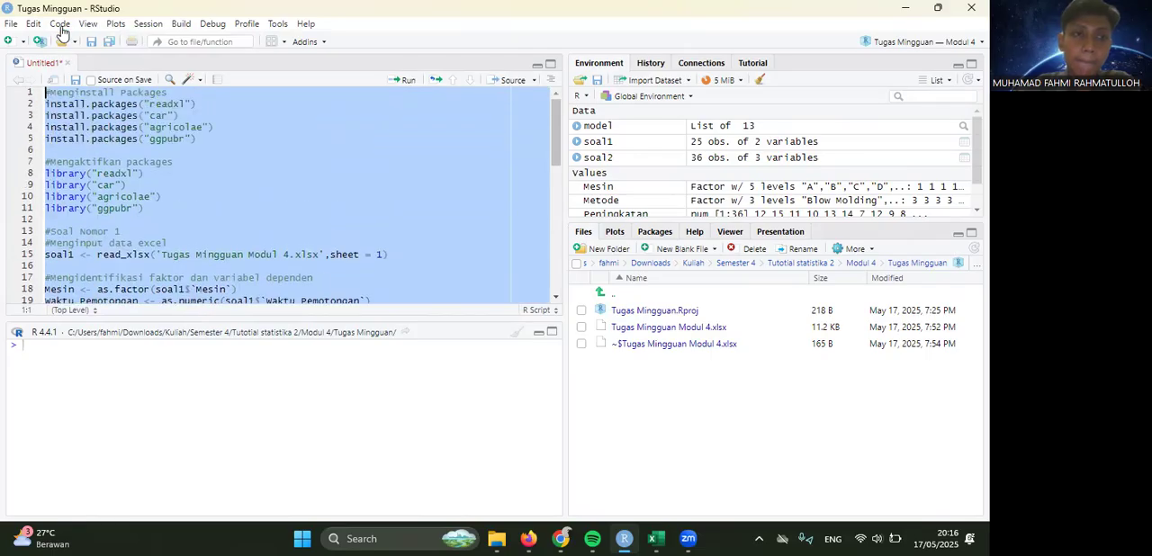
{"action": "key", "text": "ctrl+Return"}
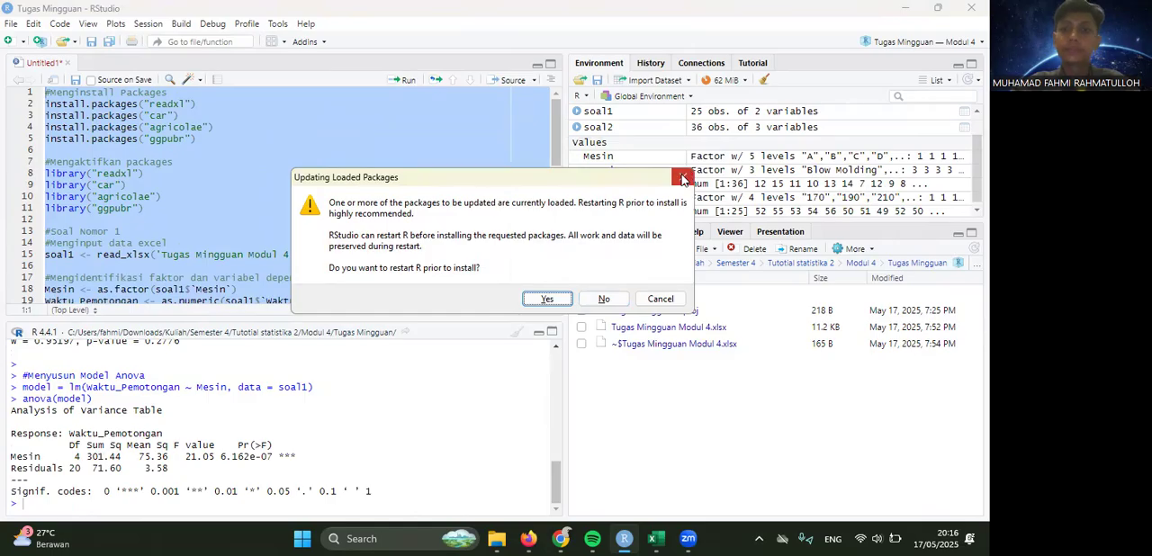
{"action": "left_click", "coordinate": [654, 302]}
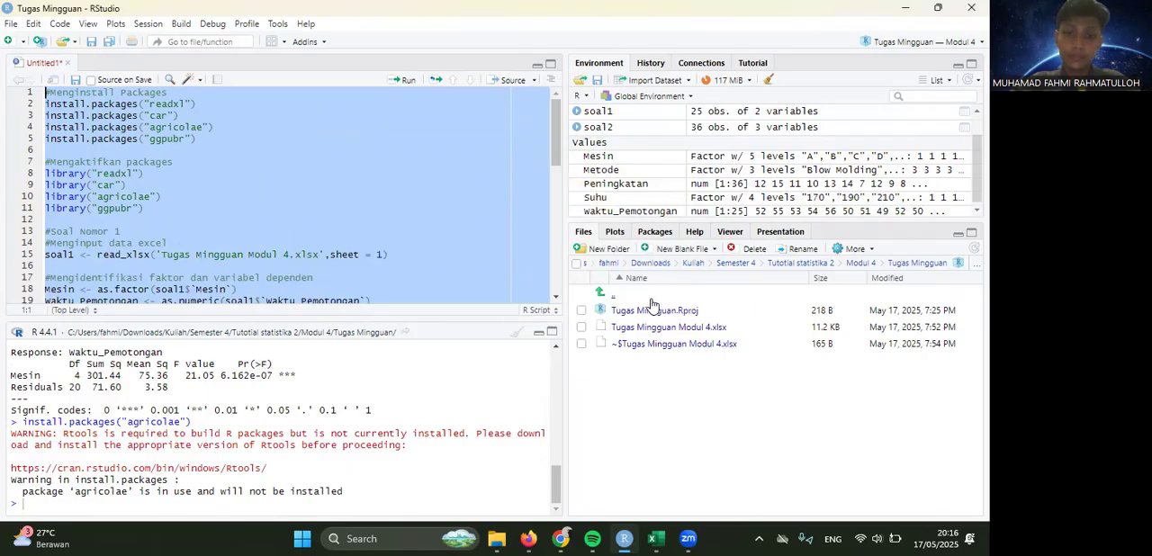
- Review the Shapiro-Wilk and one-way ANOVA output in the console against question 1 in the assignment PDF
{"action": "scroll", "coordinate": [340, 411], "scroll_direction": "up", "scroll_amount": 5}
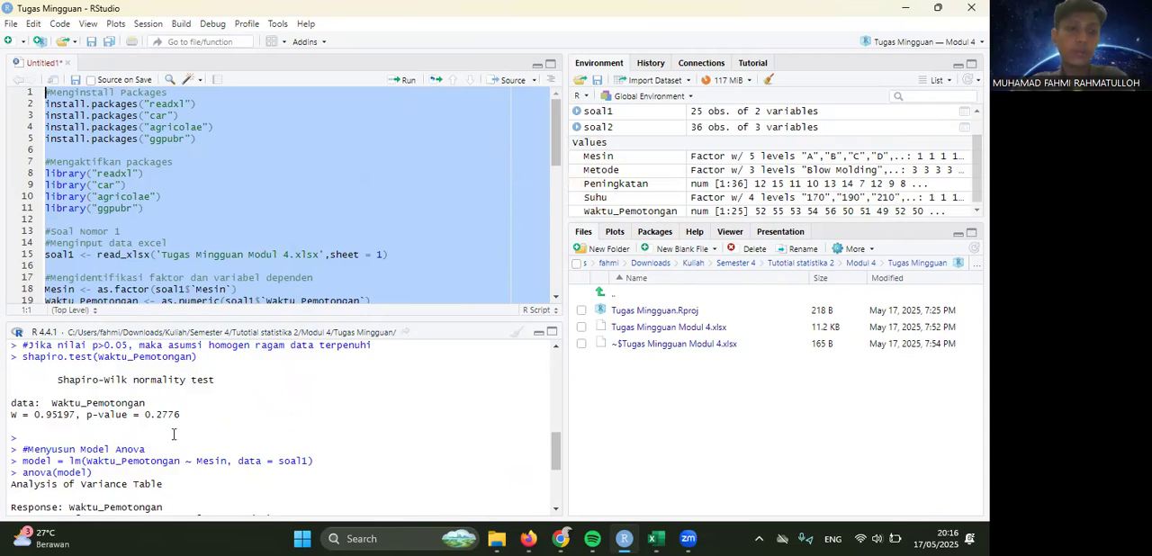
{"action": "scroll", "coordinate": [171, 436], "scroll_direction": "down", "scroll_amount": 2}
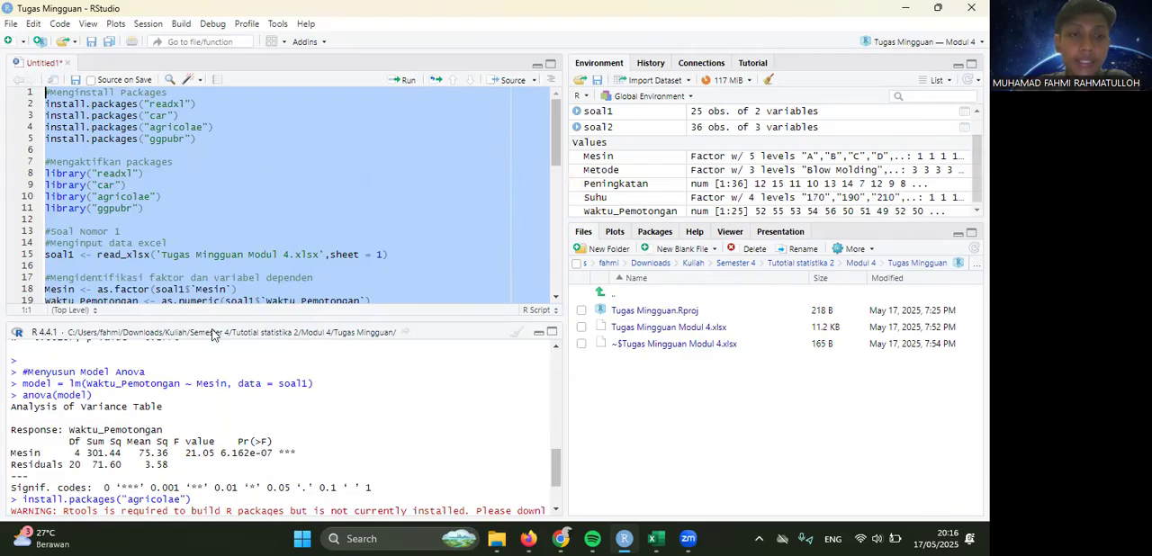
{"action": "scroll", "coordinate": [180, 246], "scroll_direction": "down", "scroll_amount": 4}
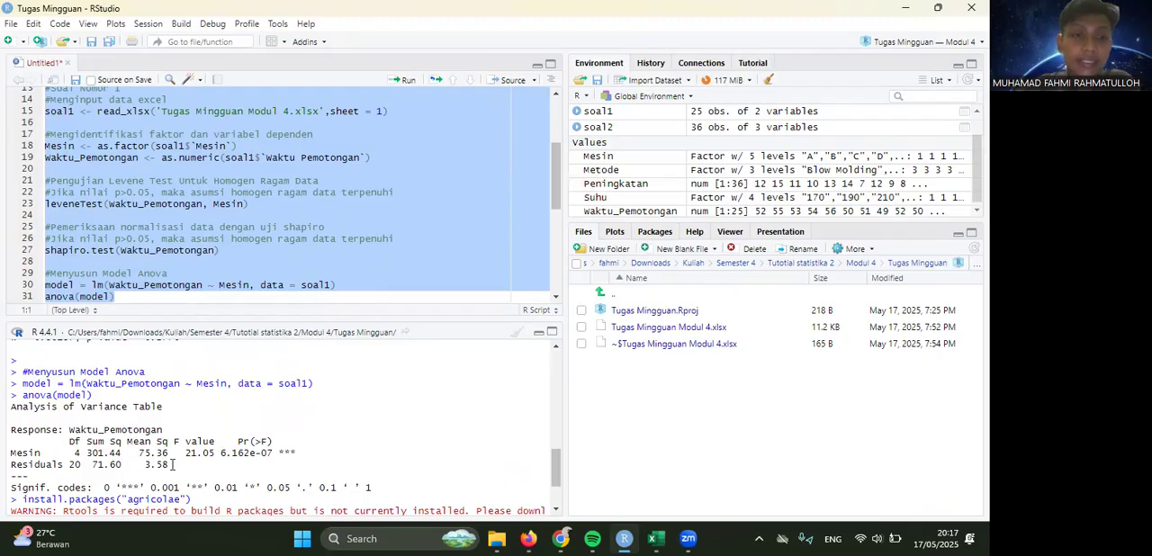
{"action": "left_click", "coordinate": [528, 539]}
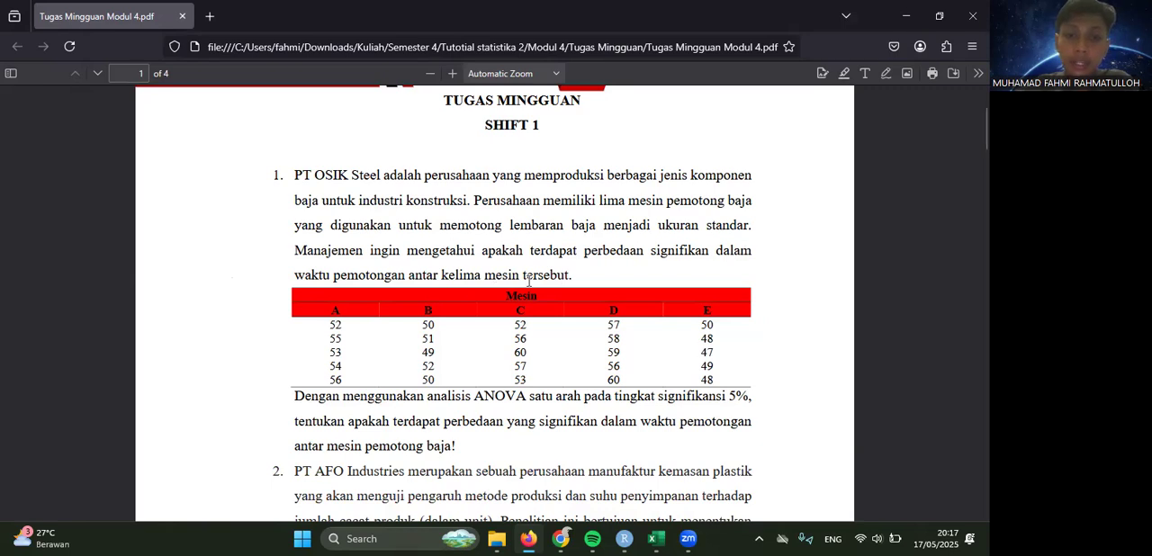
{"action": "left_click", "coordinate": [627, 538]}
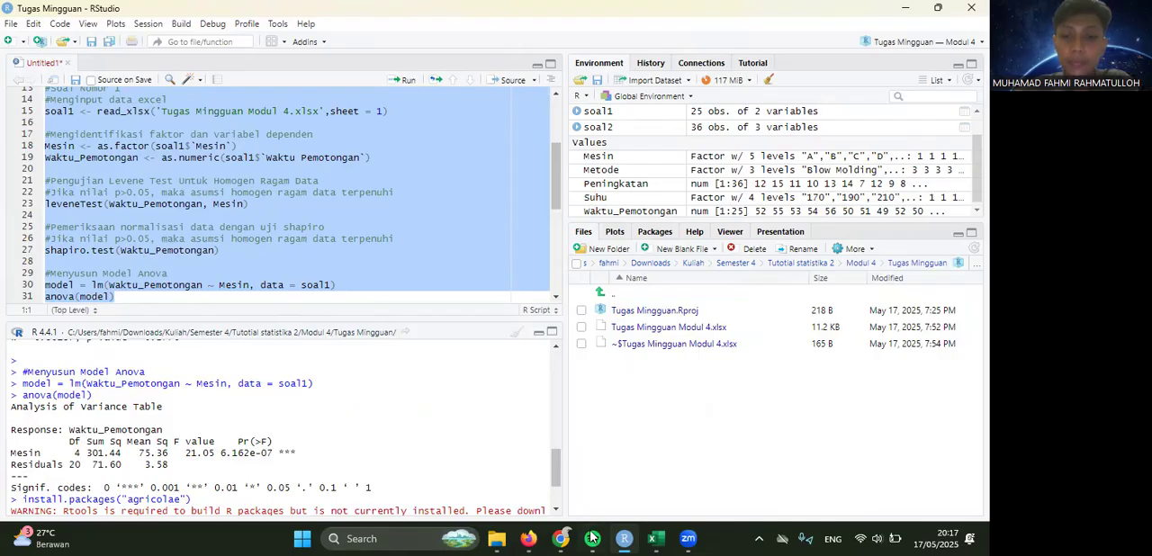
- Switch to the assignment PDF and examine question 2's production method and storage temperature table together with its two-way ANOVA task
{"action": "left_click", "coordinate": [529, 538]}
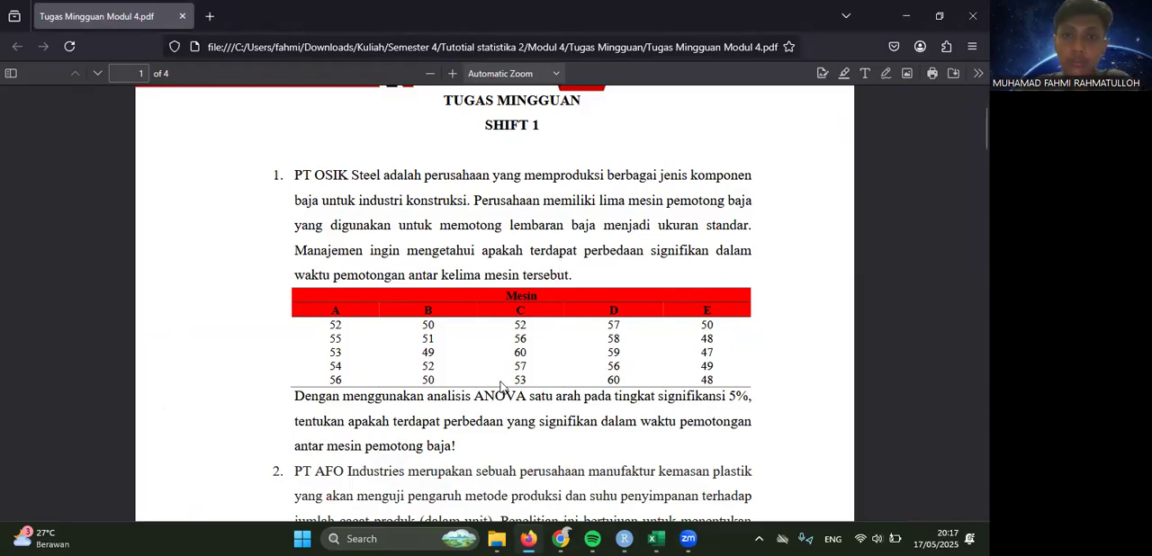
{"action": "scroll", "coordinate": [501, 387], "scroll_direction": "down", "scroll_amount": 3}
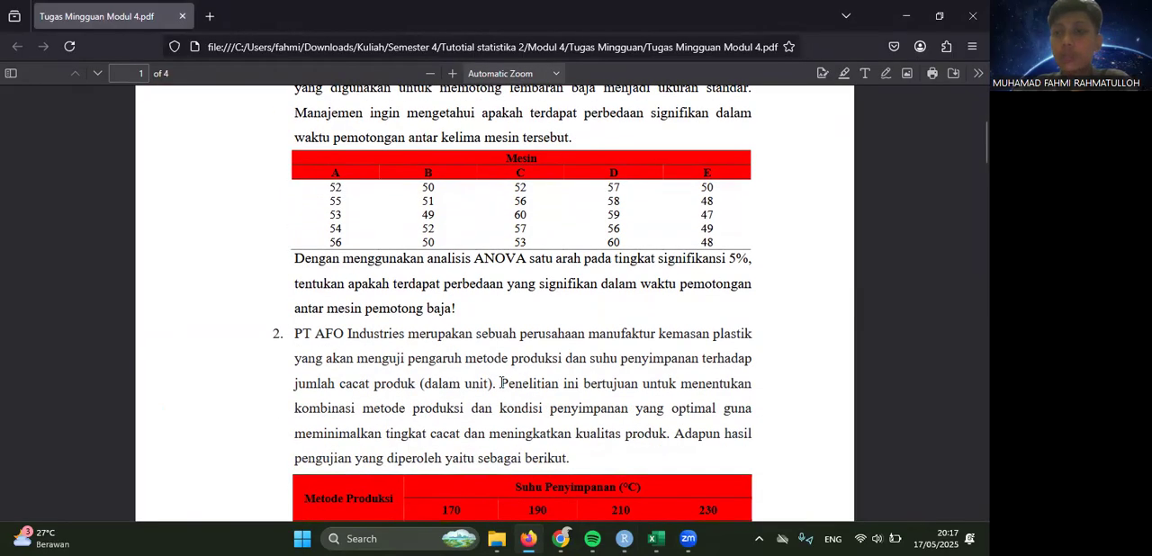
{"action": "scroll", "coordinate": [501, 383], "scroll_direction": "down", "scroll_amount": 4}
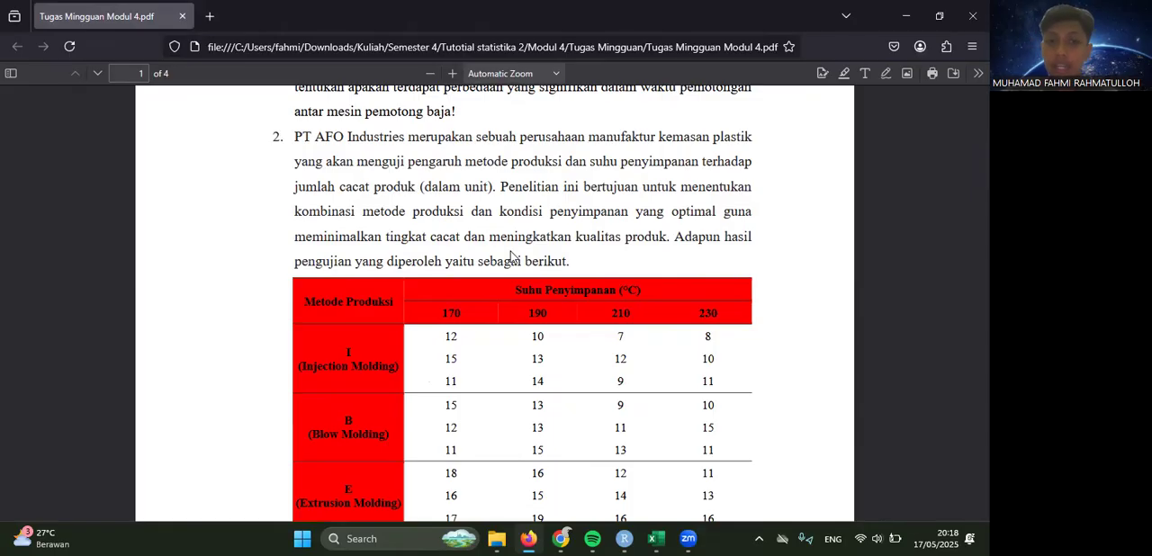
{"action": "scroll", "coordinate": [448, 338], "scroll_direction": "down", "scroll_amount": 1}
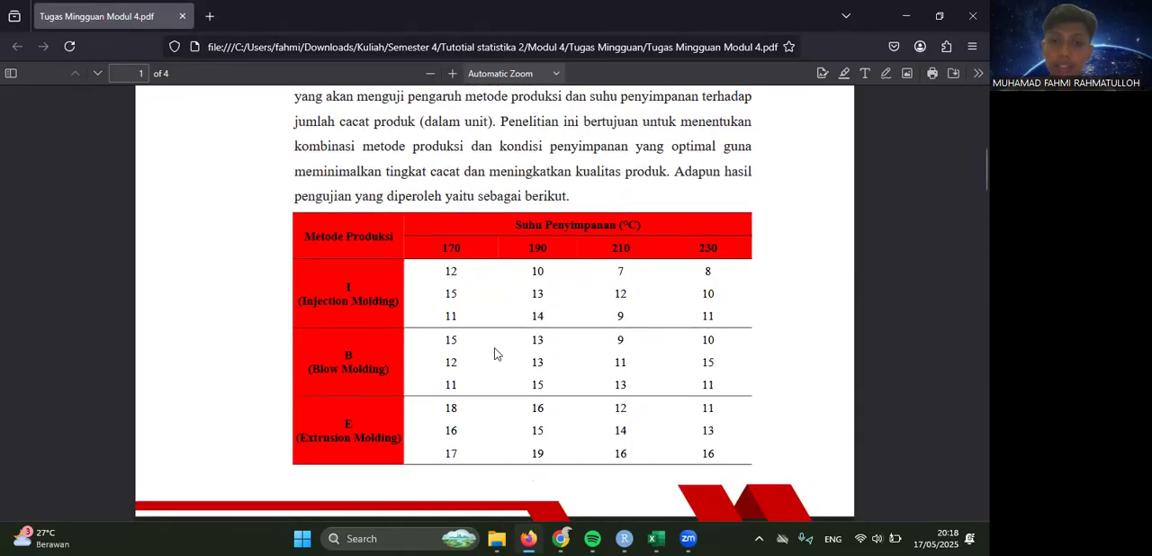
{"action": "scroll", "coordinate": [477, 380], "scroll_direction": "down", "scroll_amount": 5}
{"action": "scroll", "coordinate": [478, 381], "scroll_direction": "down", "scroll_amount": 1}
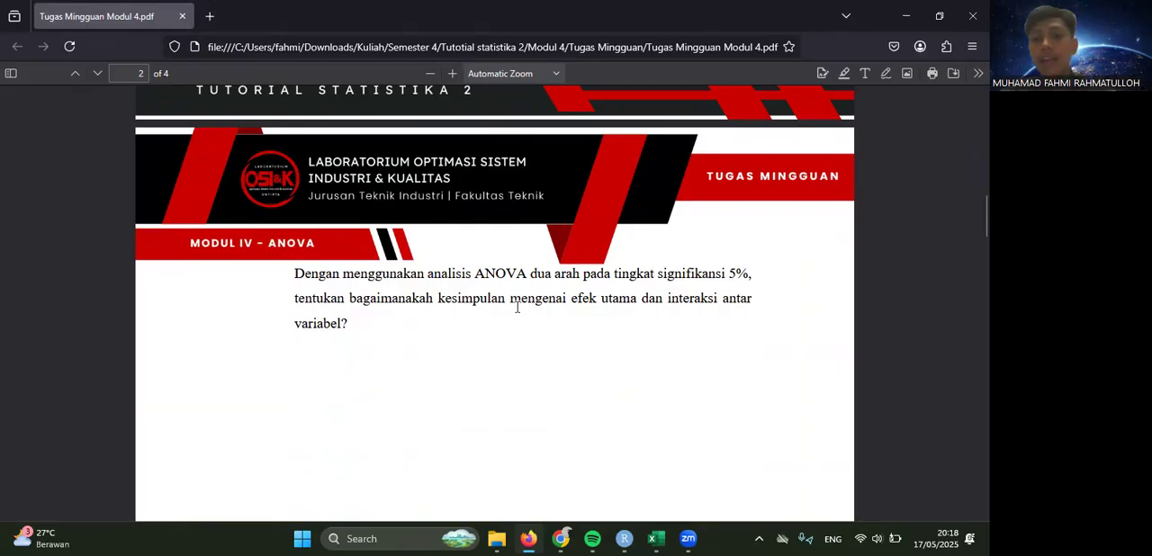
{"action": "scroll", "coordinate": [518, 307], "scroll_direction": "up", "scroll_amount": 8}
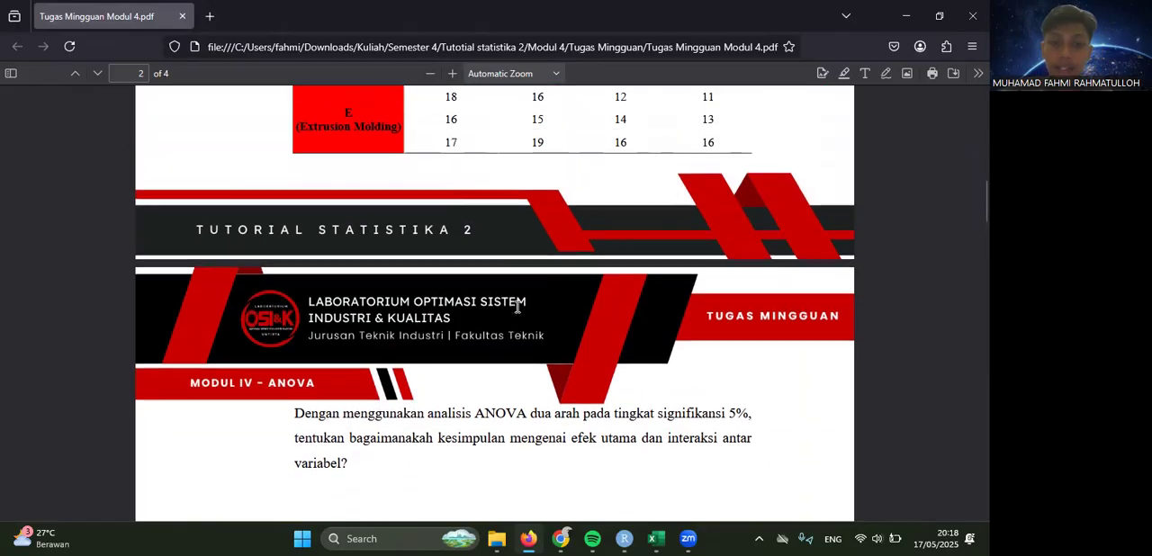
{"action": "scroll", "coordinate": [517, 310], "scroll_direction": "up", "scroll_amount": 1}
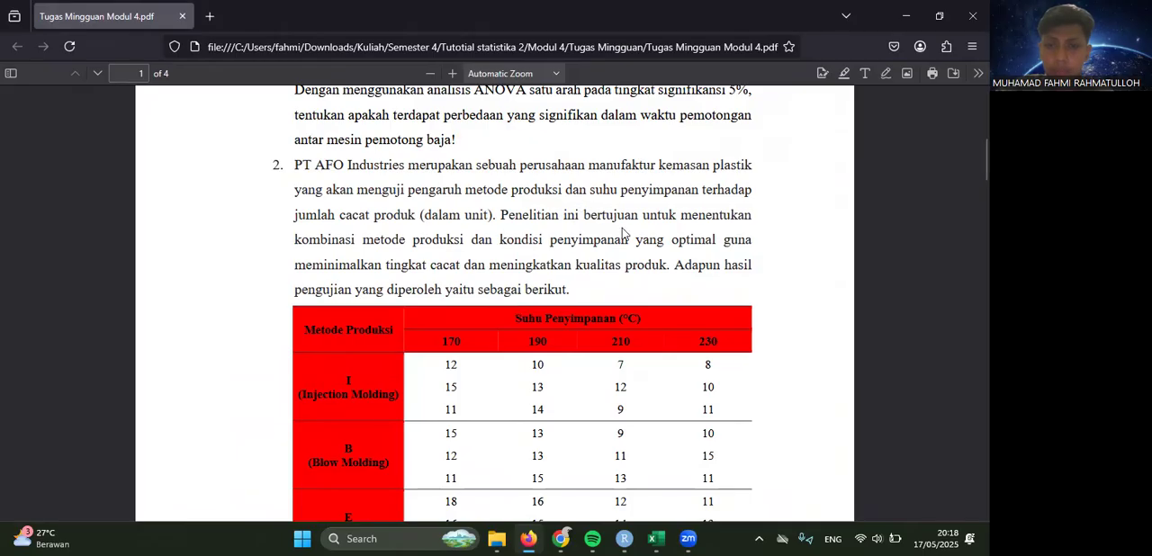
{"action": "scroll", "coordinate": [552, 317], "scroll_direction": "down", "scroll_amount": 7}
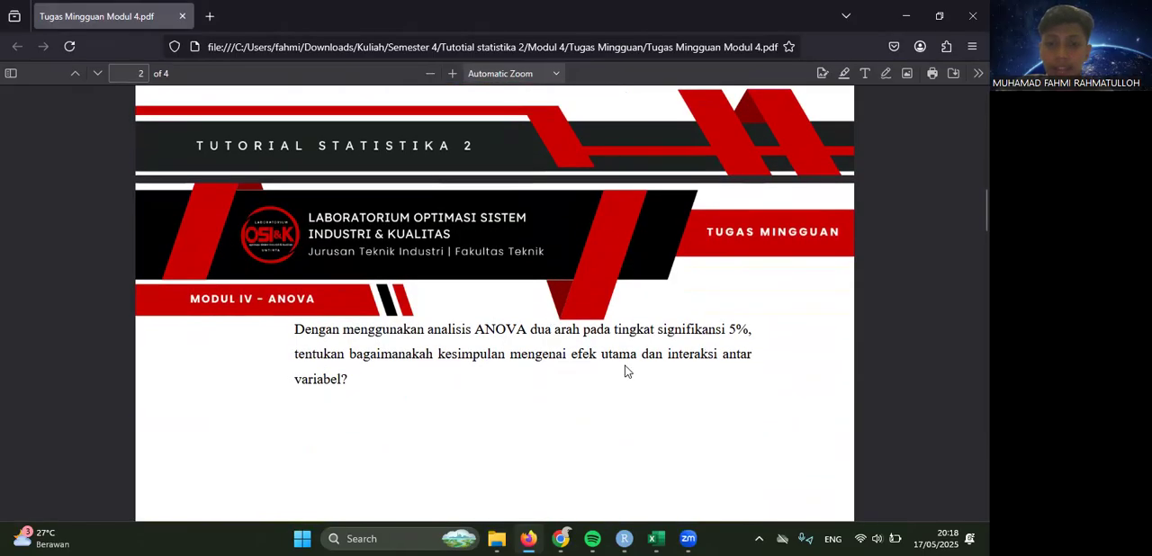
{"action": "scroll", "coordinate": [380, 369], "scroll_direction": "up", "scroll_amount": 4}
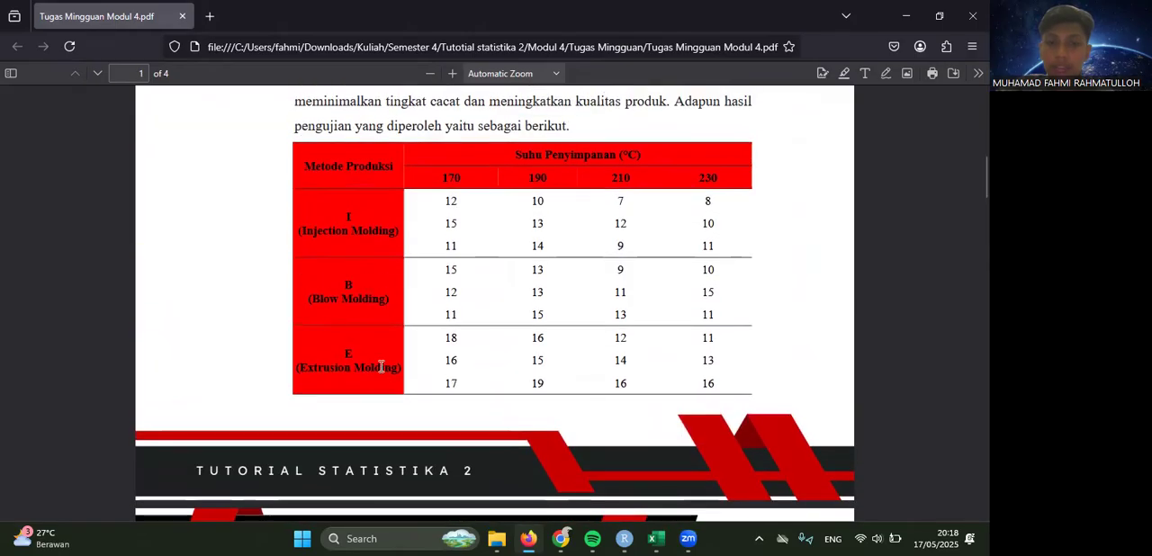
{"action": "scroll", "coordinate": [381, 367], "scroll_direction": "up", "scroll_amount": 1}
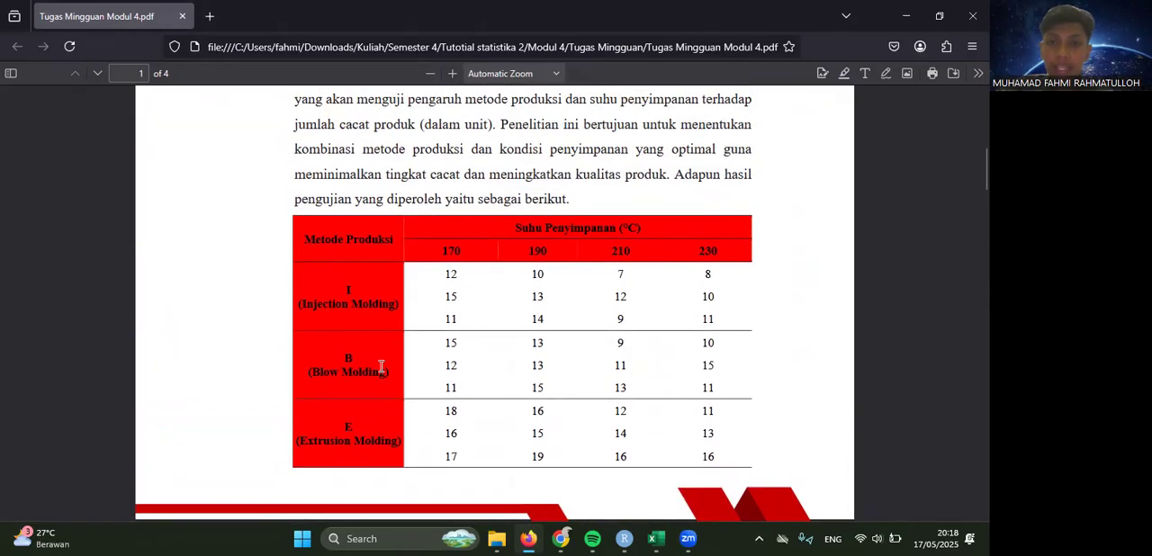
{"action": "scroll", "coordinate": [380, 367], "scroll_direction": "down", "scroll_amount": 5}
{"action": "scroll", "coordinate": [381, 369], "scroll_direction": "up", "scroll_amount": 6}
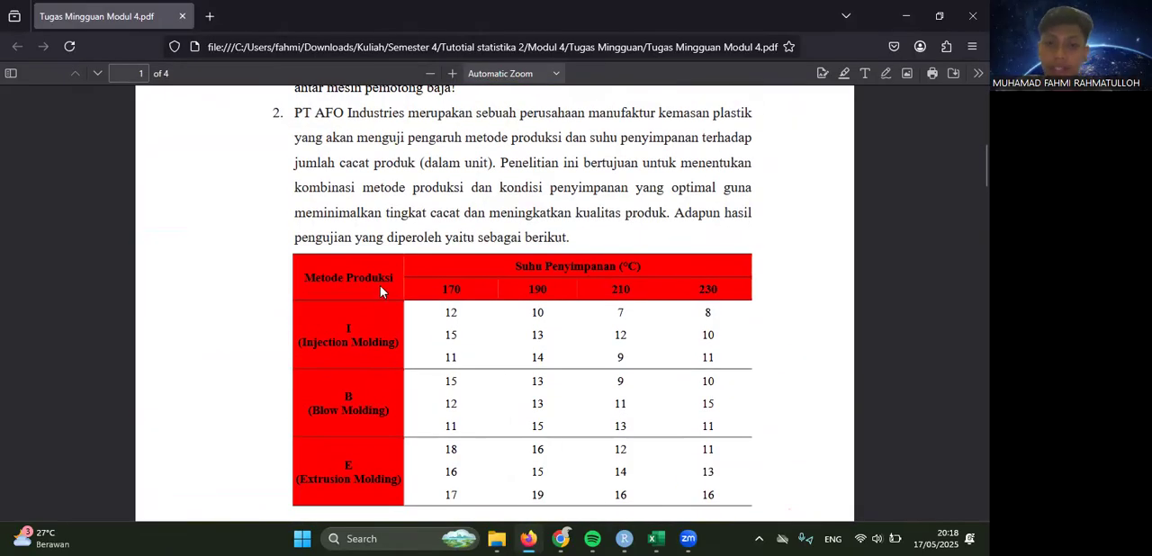
{"action": "scroll", "coordinate": [519, 466], "scroll_direction": "down", "scroll_amount": 1}
{"action": "scroll", "coordinate": [518, 466], "scroll_direction": "up", "scroll_amount": 1}
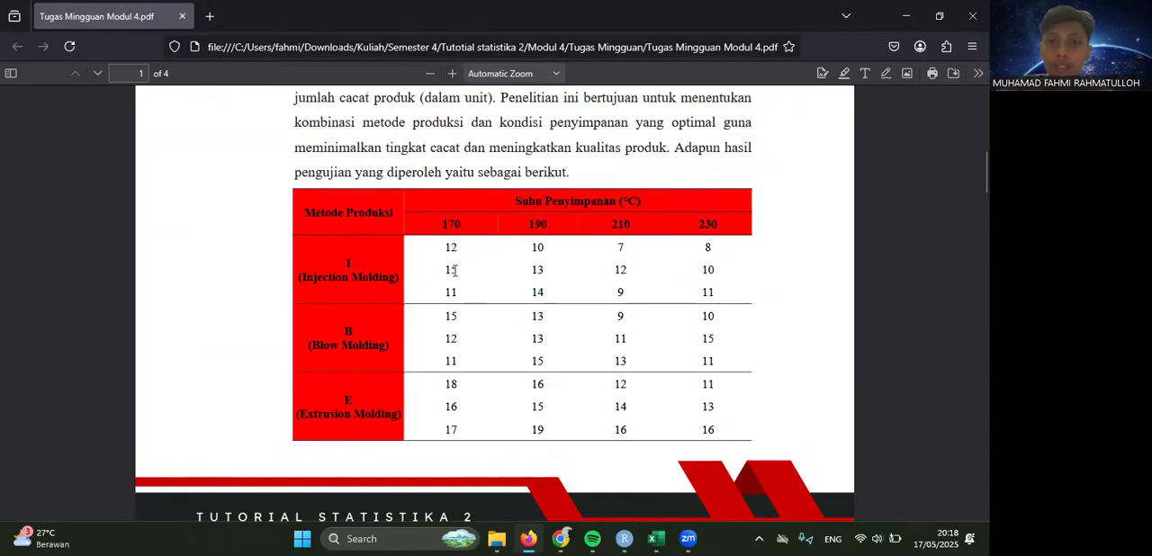
- Compare question 2's defect table in the assignment PDF with the data on the Soal 2 worksheet in Excel
{"action": "scroll", "coordinate": [454, 270], "scroll_direction": "up", "scroll_amount": 1}
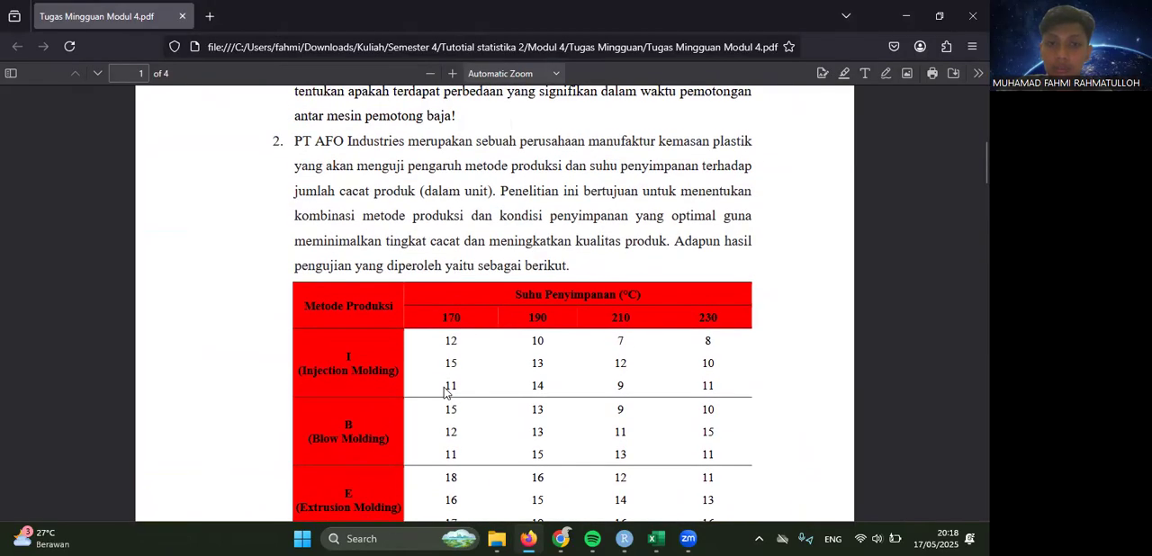
{"action": "scroll", "coordinate": [444, 392], "scroll_direction": "down", "scroll_amount": 1}
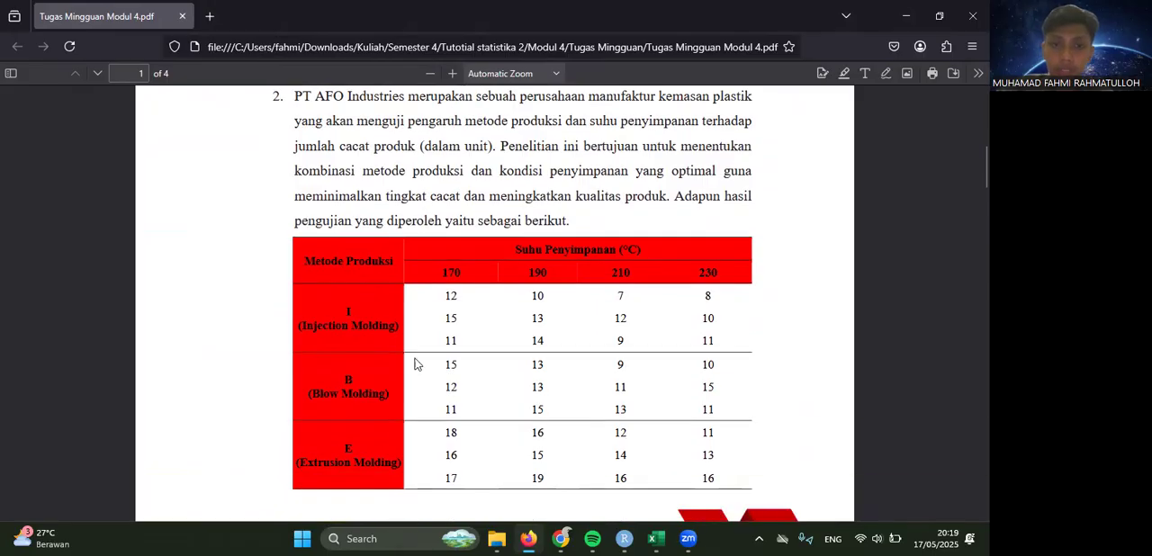
{"action": "left_click", "coordinate": [663, 539]}
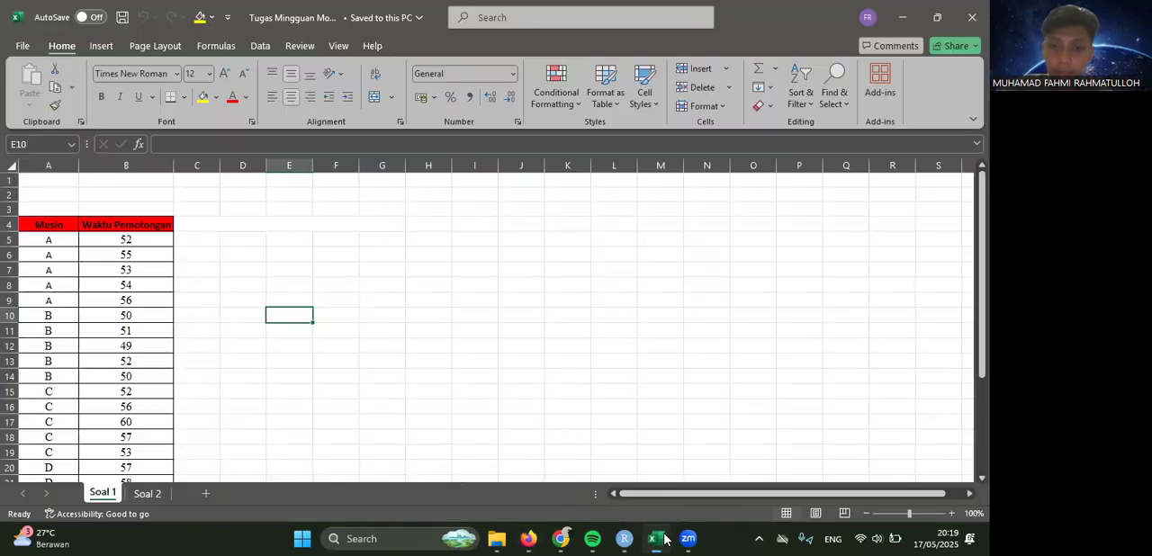
{"action": "left_click", "coordinate": [144, 494]}
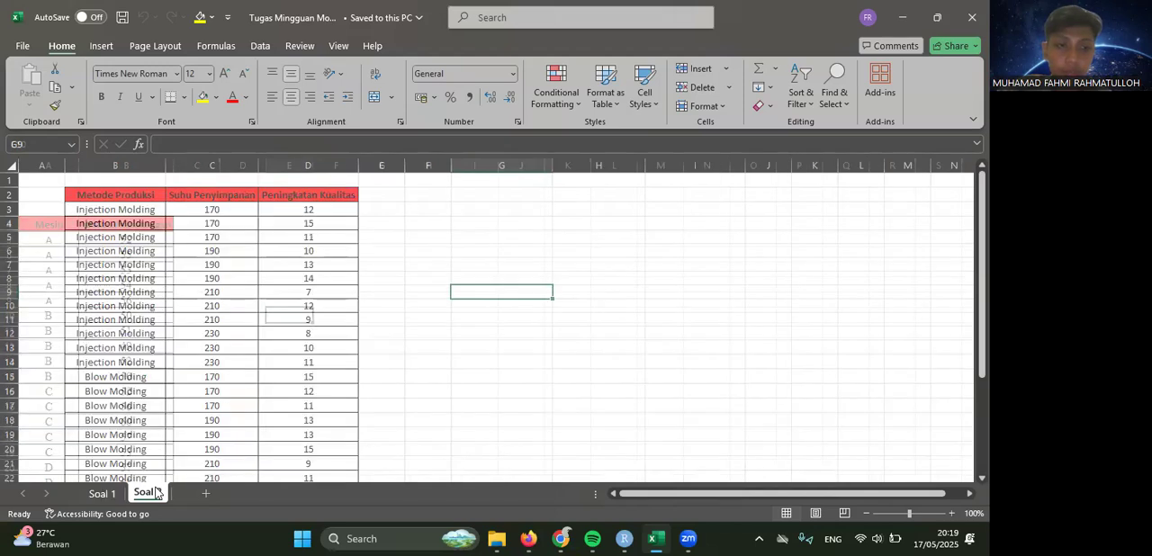
{"action": "left_click", "coordinate": [529, 539]}
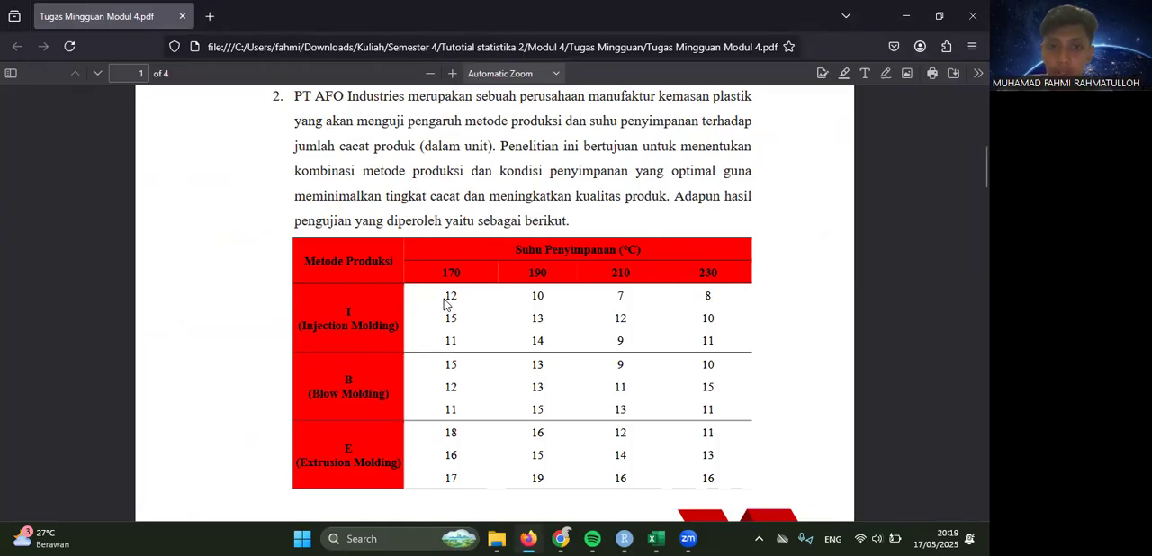
{"action": "key", "text": "ctrl+a"}
{"action": "left_click", "coordinate": [468, 356]}
- Switch to Excel and change the Peningkatan Kualitas column header on the Soal 2 sheet to Jumlah Cacat
{"action": "left_click", "coordinate": [655, 539]}
{"action": "left_click", "coordinate": [291, 195]}
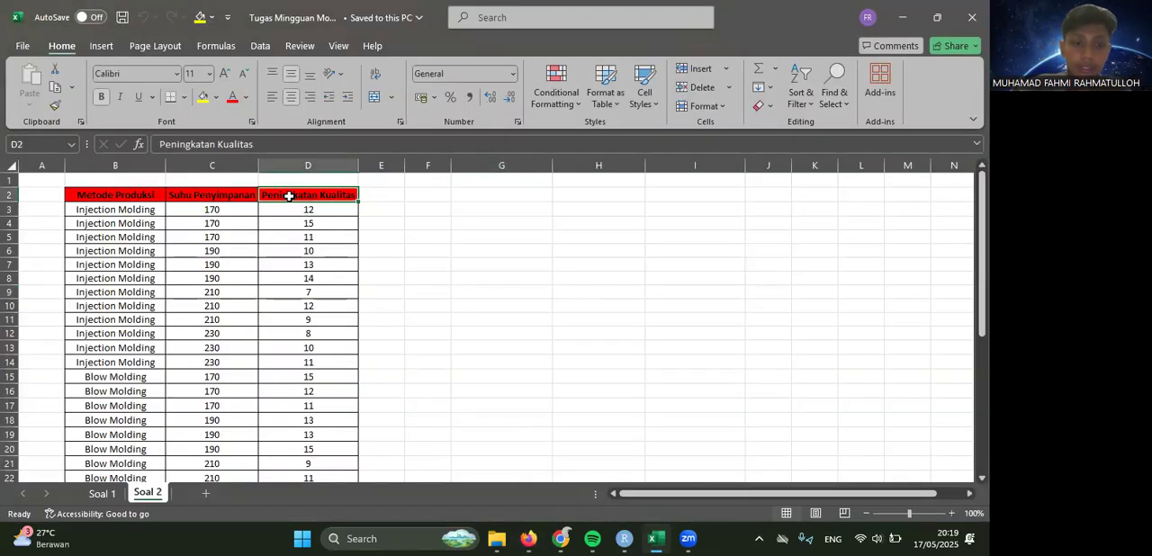
{"action": "type", "text": "Jumlah"}
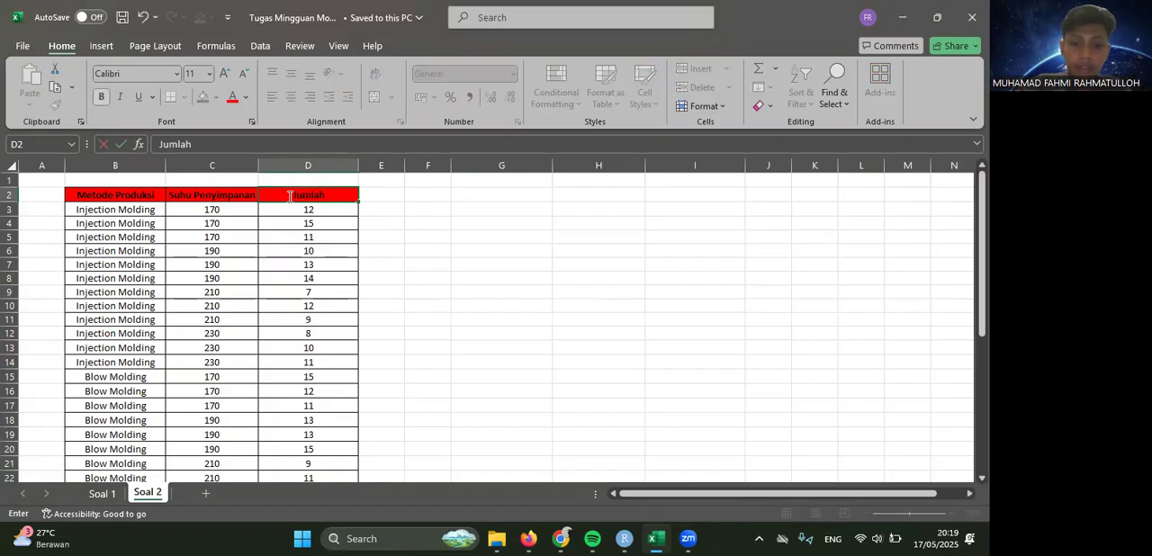
{"action": "type", "text": " Cacat"}
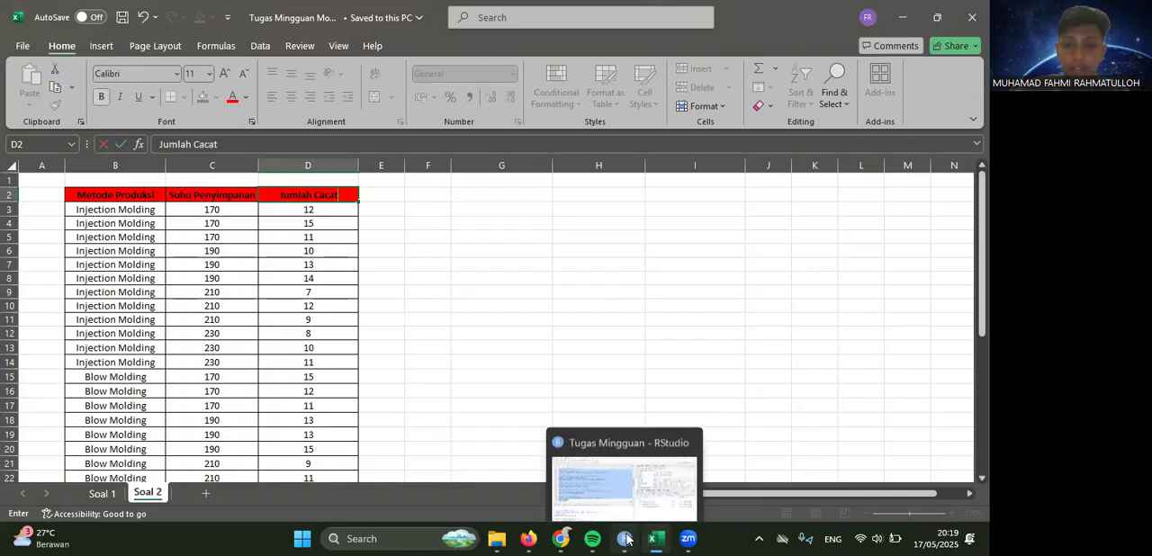
- Switch to RStudio and rename the dependent variable Peningkatan in the question 2 variable definitions to Jumlah
{"action": "left_click", "coordinate": [625, 477]}
{"action": "scroll", "coordinate": [234, 221], "scroll_direction": "down", "scroll_amount": 5}
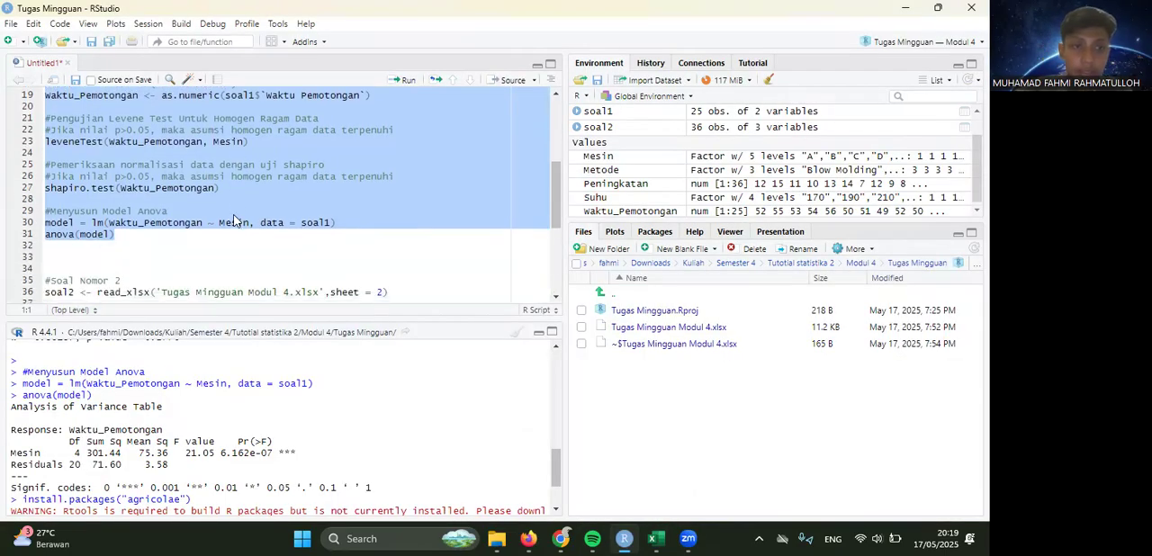
{"action": "scroll", "coordinate": [234, 220], "scroll_direction": "down", "scroll_amount": 1}
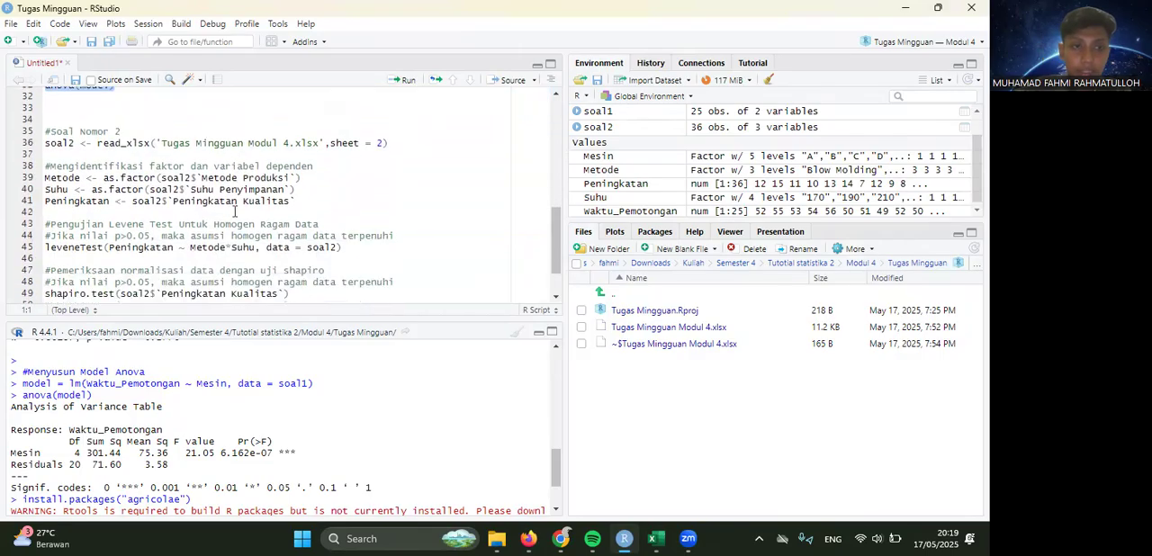
{"action": "left_click", "coordinate": [109, 202]}
{"action": "key", "text": "BackSpace"}
{"action": "key", "text": "BackSpace"}
{"action": "key", "text": "BackSpace"}
{"action": "key", "text": "BackSpace"}
{"action": "key", "text": "BackSpace"}
{"action": "key", "text": "BackSpace"}
{"action": "key", "text": "BackSpace"}
{"action": "key", "text": "BackSpace"}
{"action": "key", "text": "BackSpace"}
{"action": "key", "text": "BackSpace"}
{"action": "key", "text": "BackSpace"}
{"action": "type", "text": "Jumlah"}
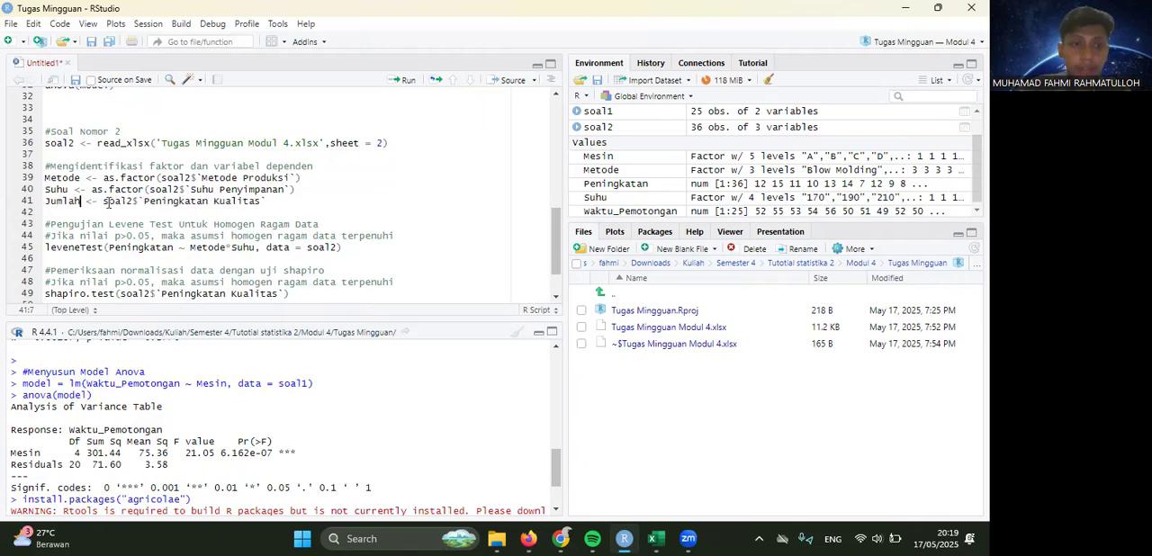
- Point the Jumlah variable to the soal2 column Jumlah Cacat and check the name against the Excel sheet
{"action": "left_click", "coordinate": [208, 202]}
{"action": "key", "text": "BackSpace"}
{"action": "key", "text": "BackSpace"}
{"action": "key", "text": "BackSpace"}
{"action": "key", "text": "BackSpace"}
{"action": "key", "text": "BackSpace"}
{"action": "key", "text": "BackSpace"}
{"action": "key", "text": "BackSpace"}
{"action": "key", "text": "BackSpace"}
{"action": "key", "text": "BackSpace"}
{"action": "key", "text": "BackSpace"}
{"action": "key", "text": "BackSpace"}
{"action": "type", "text": "Jumlah"}
{"action": "left_click", "coordinate": [235, 202]}
{"action": "key", "text": "BackSpace"}
{"action": "key", "text": "BackSpace"}
{"action": "key", "text": "BackSpace"}
{"action": "key", "text": "BackSpace"}
{"action": "key", "text": "BackSpace"}
{"action": "key", "text": "BackSpace"}
{"action": "key", "text": "BackSpace"}
{"action": "key", "text": "BackSpace"}
{"action": "key", "text": "BackSpace"}
{"action": "type", "text": "Cacat"}
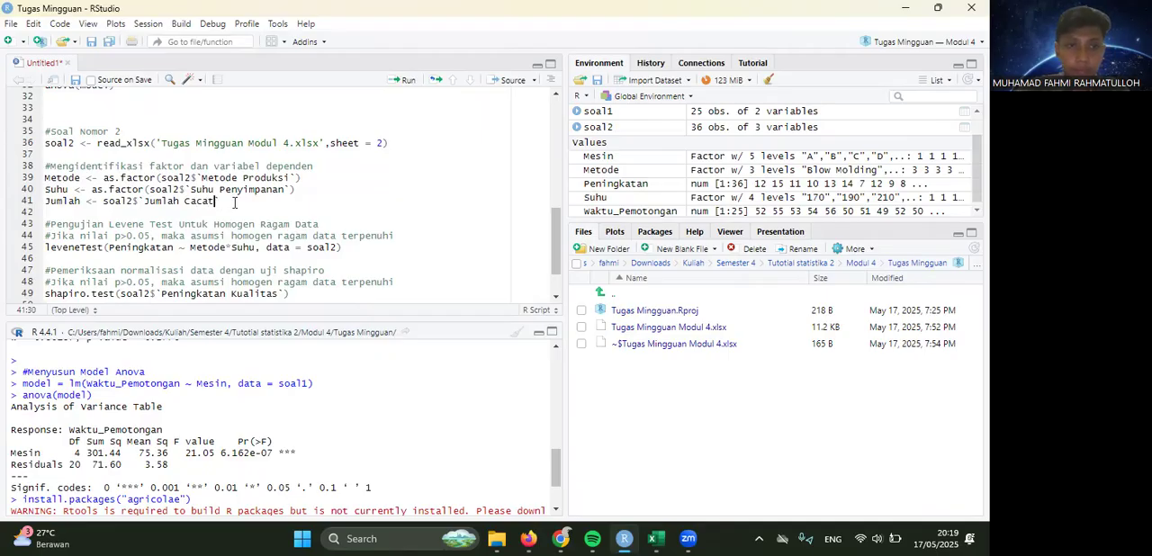
{"action": "left_click", "coordinate": [656, 538]}
{"action": "left_click", "coordinate": [624, 538]}
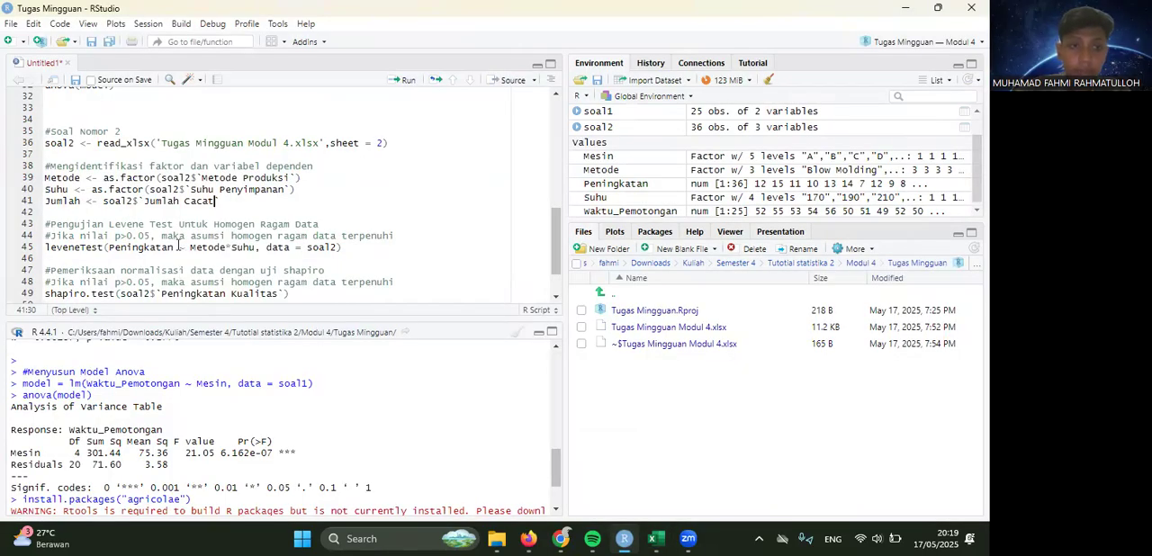
- Replace Peningkatan with Jumlah in the question 2 Levene test formula
{"action": "key", "text": "BackSpace"}
{"action": "key", "text": "BackSpace"}
{"action": "key", "text": "BackSpace"}
{"action": "key", "text": "BackSpace"}
{"action": "key", "text": "BackSpace"}
{"action": "key", "text": "BackSpace"}
{"action": "key", "text": "BackSpace"}
{"action": "key", "text": "BackSpace"}
{"action": "key", "text": "BackSpace"}
{"action": "key", "text": "BackSpace"}
{"action": "key", "text": "BackSpace"}
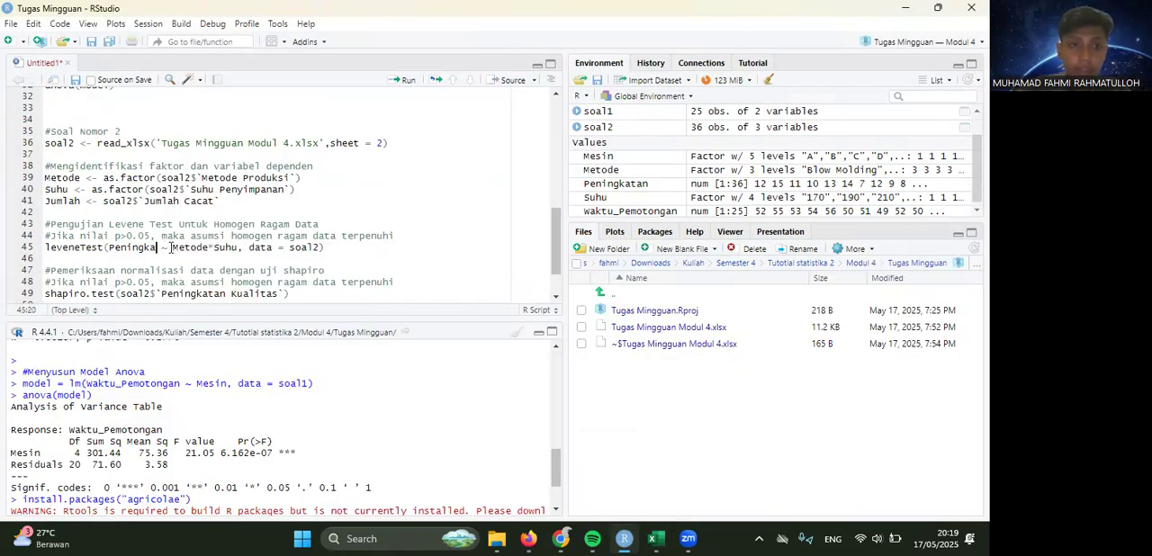
{"action": "type", "text": "Jumlah"}
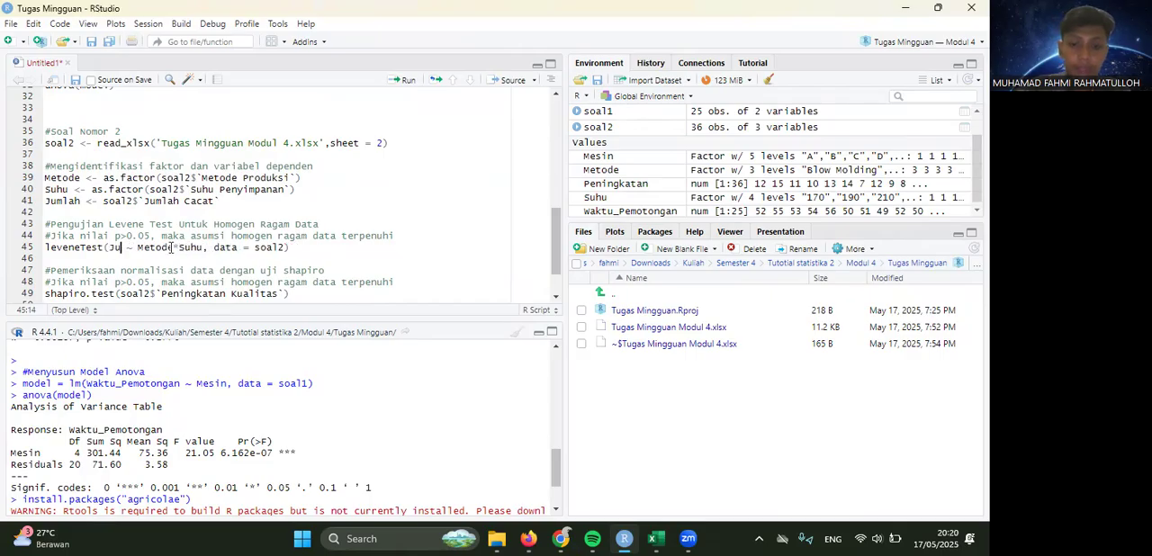
- Change the column tested by the question 2 Shapiro test to Jumlah Cacat
{"action": "scroll", "coordinate": [247, 257], "scroll_direction": "down", "scroll_amount": 1}
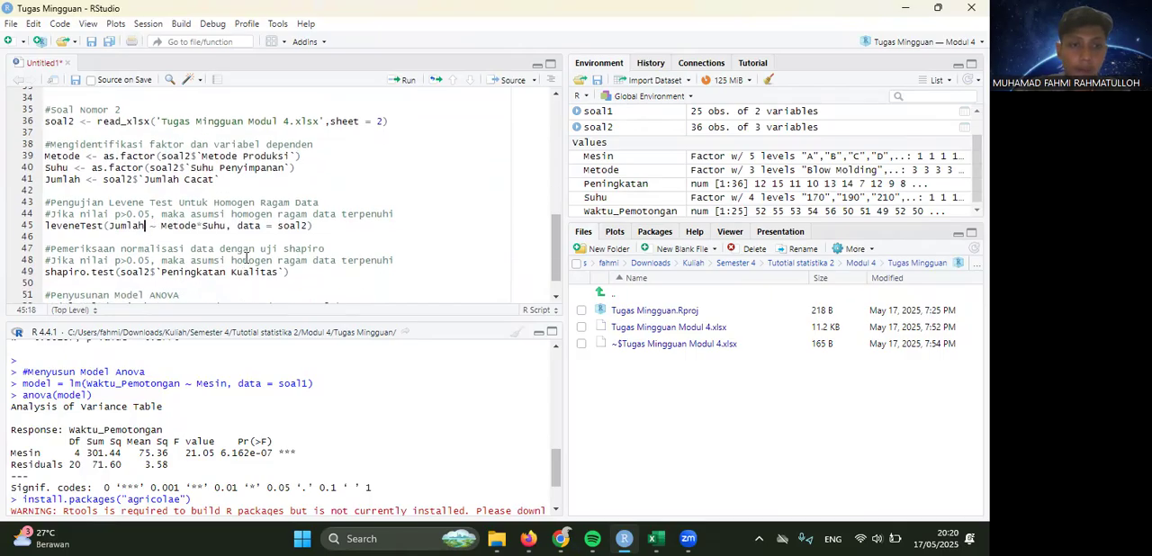
{"action": "left_click", "coordinate": [277, 268]}
{"action": "key", "text": "BackSpace"}
{"action": "key", "text": "BackSpace"}
{"action": "key", "text": "BackSpace"}
{"action": "key", "text": "BackSpace"}
{"action": "key", "text": "BackSpace"}
{"action": "key", "text": "BackSpace"}
{"action": "key", "text": "BackSpace"}
{"action": "key", "text": "BackSpace"}
{"action": "key", "text": "BackSpace"}
{"action": "key", "text": "BackSpace"}
{"action": "key", "text": "BackSpace"}
{"action": "key", "text": "BackSpace"}
{"action": "key", "text": "BackSpace"}
{"action": "key", "text": "BackSpace"}
{"action": "key", "text": "BackSpace"}
{"action": "key", "text": "BackSpace"}
{"action": "key", "text": "BackSpace"}
{"action": "key", "text": "BackSpace"}
{"action": "key", "text": "BackSpace"}
{"action": "key", "text": "BackSpace"}
{"action": "type", "text": "Jumlah Cacat"}
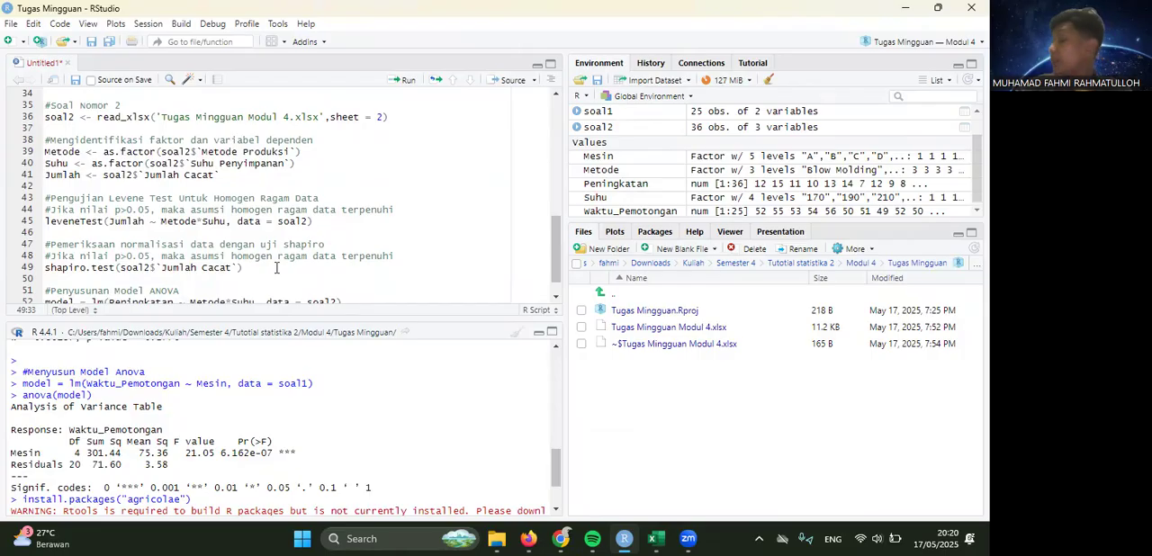
{"action": "key", "text": "alt+Tab"}
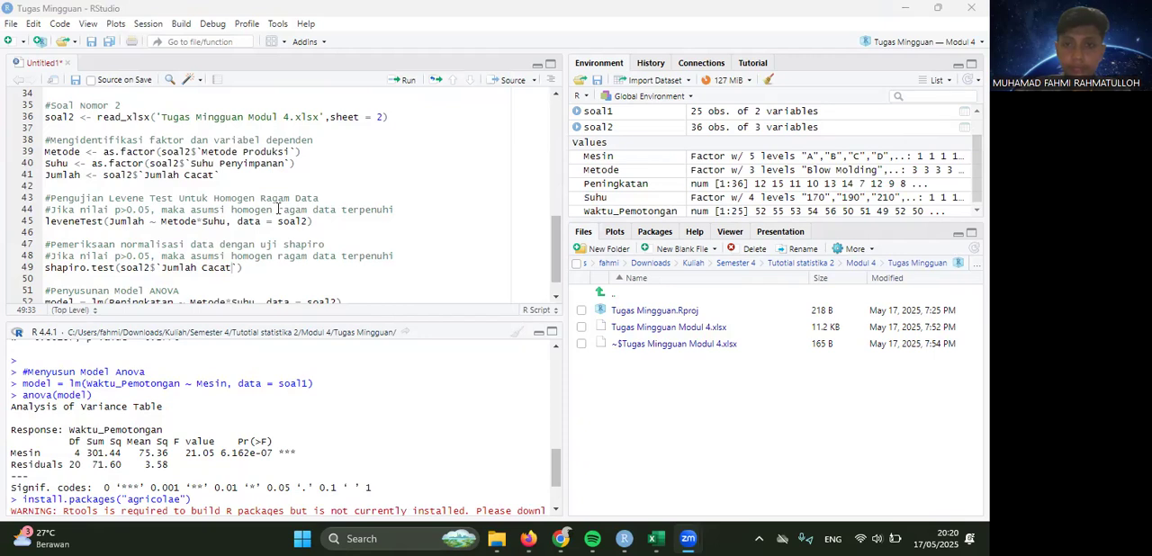
- Replace Peningkatan with Jumlah as the response in the question 2 ANOVA linear model
{"action": "scroll", "coordinate": [302, 241], "scroll_direction": "down", "scroll_amount": 1}
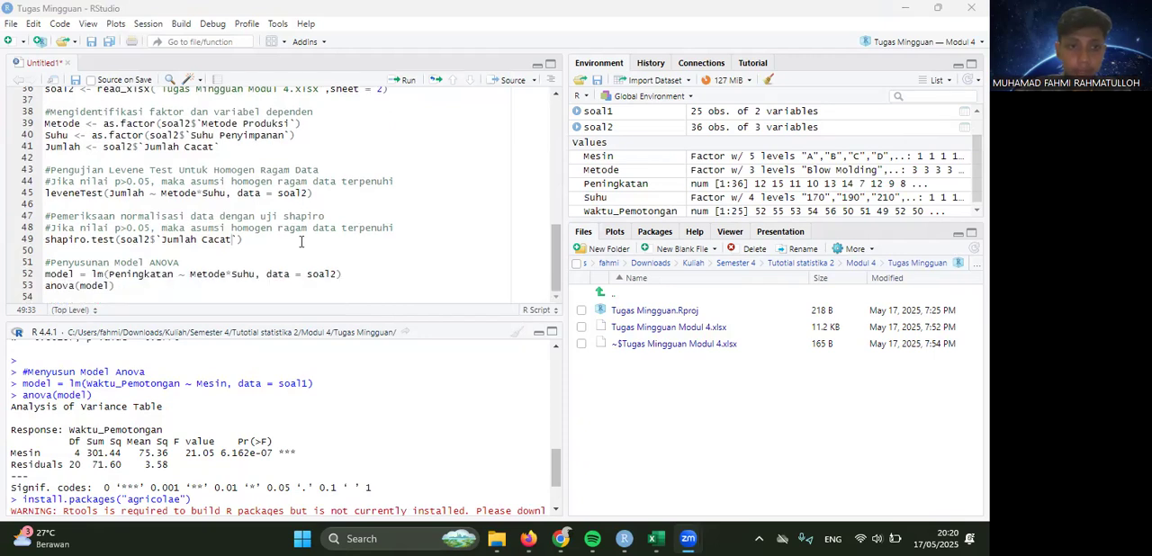
{"action": "left_click", "coordinate": [176, 275]}
{"action": "key", "text": "BackSpace"}
{"action": "key", "text": "BackSpace"}
{"action": "key", "text": "BackSpace"}
{"action": "key", "text": "BackSpace"}
{"action": "key", "text": "BackSpace"}
{"action": "key", "text": "BackSpace"}
{"action": "key", "text": "BackSpace"}
{"action": "key", "text": "BackSpace"}
{"action": "key", "text": "BackSpace"}
{"action": "key", "text": "BackSpace"}
{"action": "key", "text": "BackSpace"}
{"action": "type", "text": "Jumlah"}
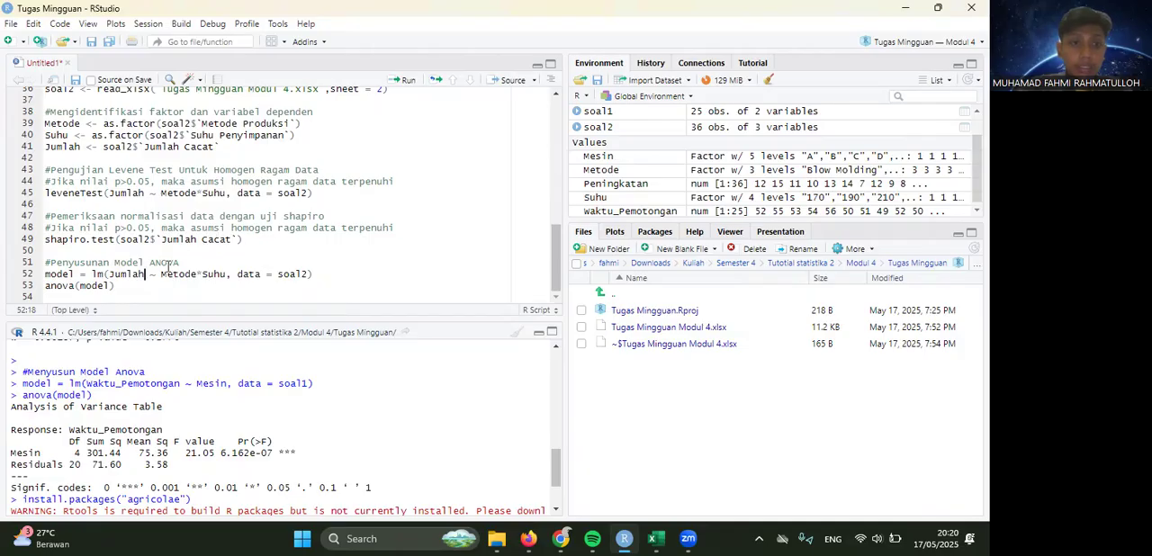
- Run the whole question 2 script from the sheet 2 import to the ANOVA, and recheck its variable names
{"action": "left_click_drag", "start_coordinate": [114, 285], "coordinate": [46, 229]}
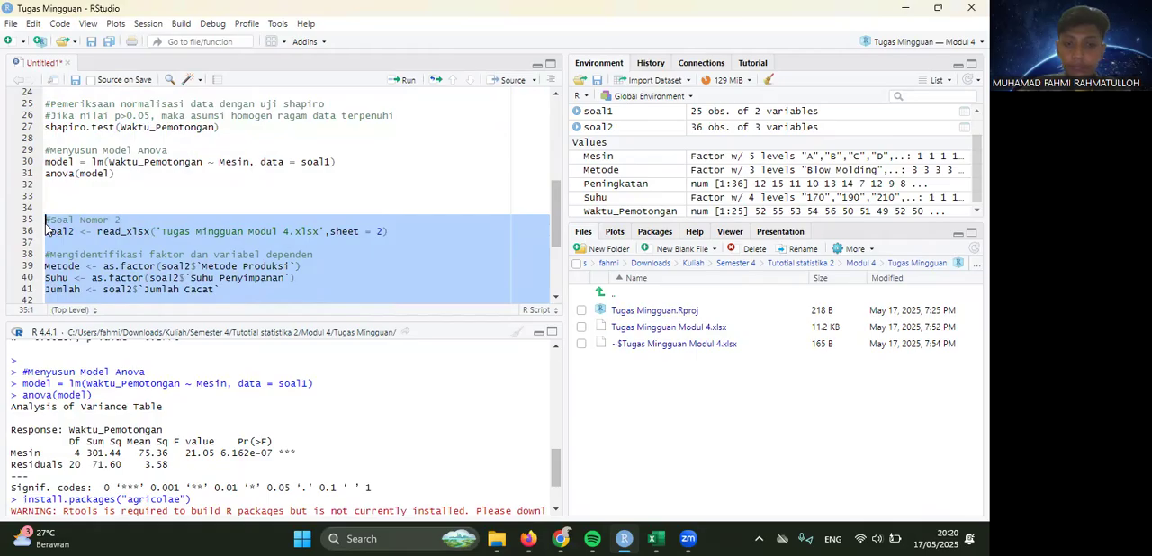
{"action": "key", "text": "ctrl+Return"}
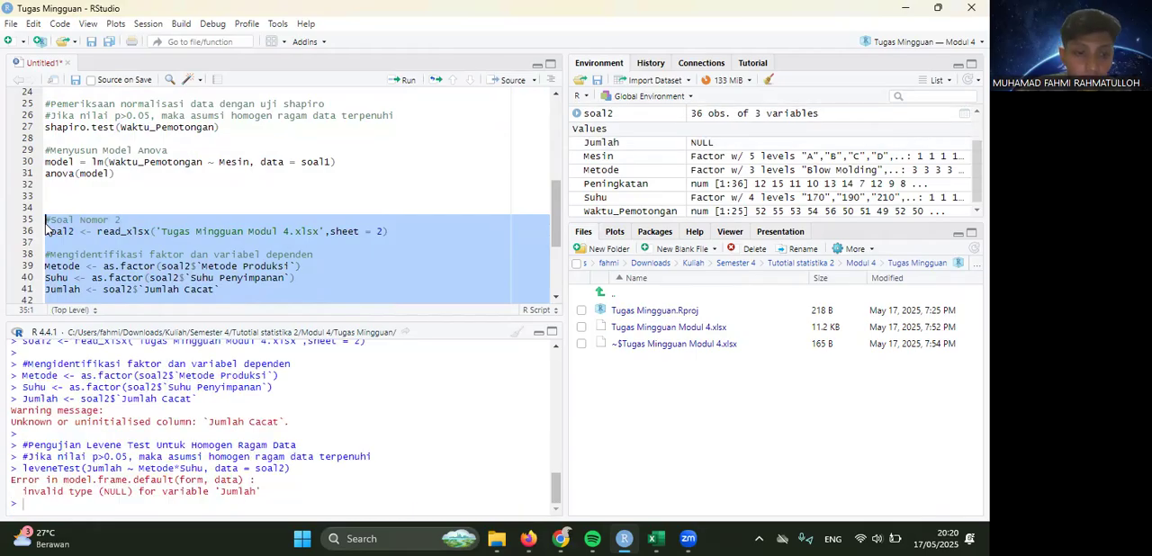
{"action": "scroll", "coordinate": [119, 256], "scroll_direction": "down", "scroll_amount": 3}
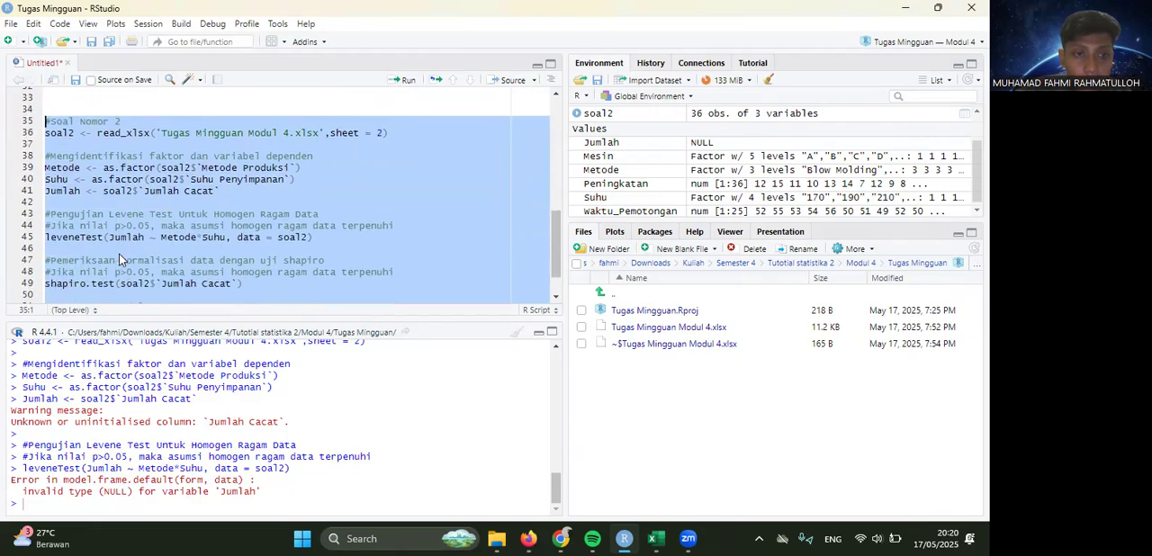
{"action": "scroll", "coordinate": [119, 258], "scroll_direction": "down", "scroll_amount": 2}
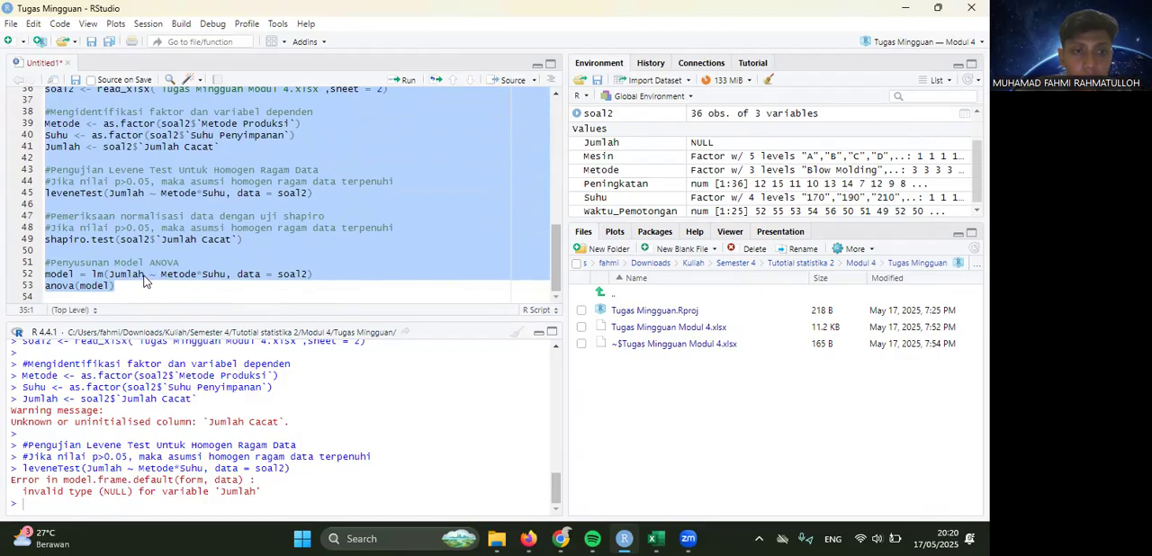
{"action": "scroll", "coordinate": [144, 281], "scroll_direction": "up", "scroll_amount": 1}
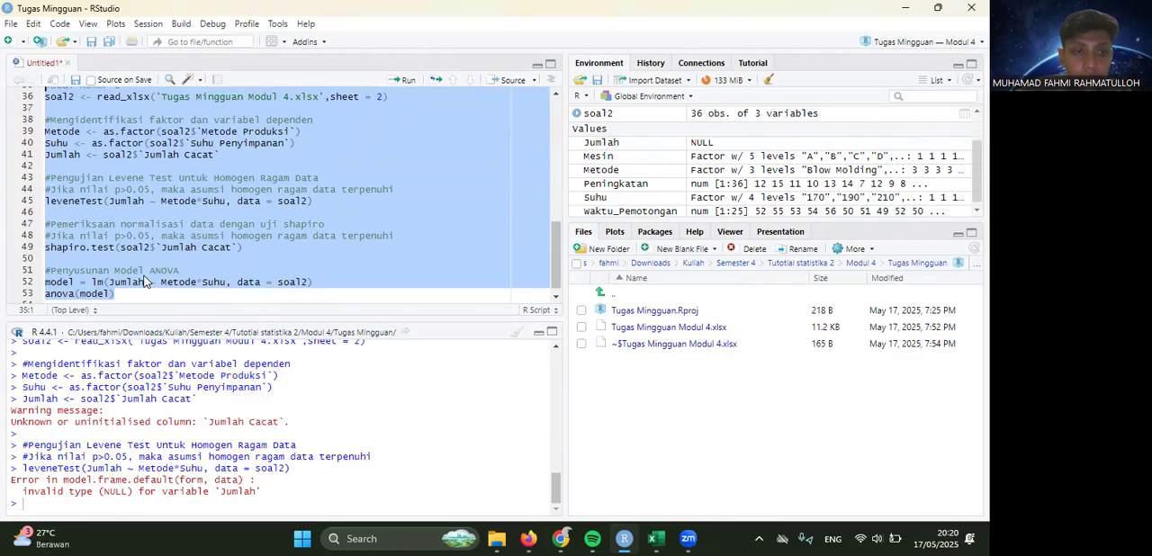
{"action": "scroll", "coordinate": [144, 282], "scroll_direction": "down", "scroll_amount": 1}
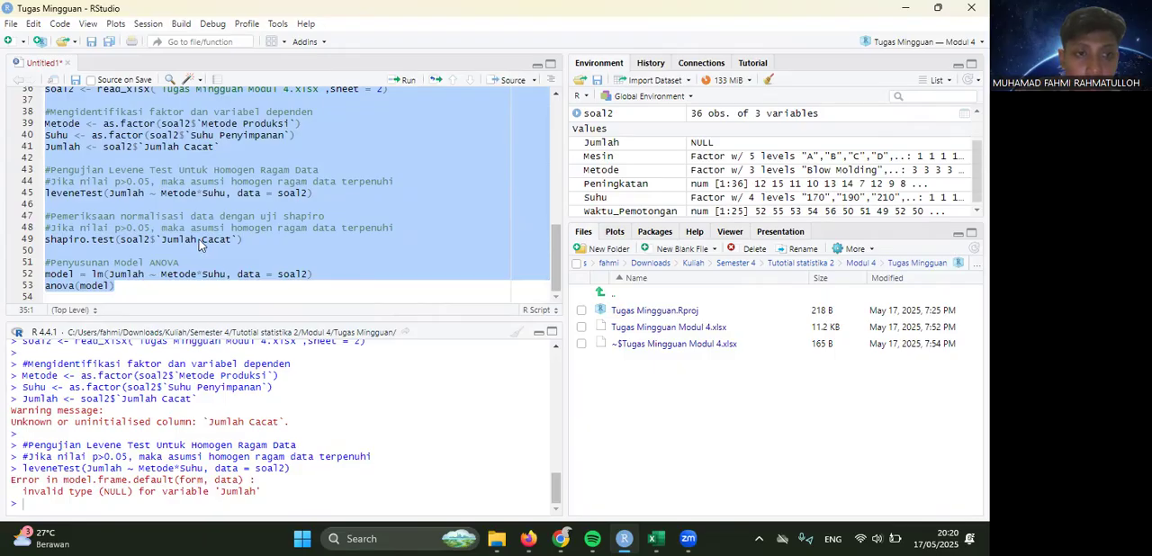
- Clear the column name from the question 2 Shapiro test, leaving soal2$, and look through the suggested soal2 columns
{"action": "left_click", "coordinate": [228, 240]}
{"action": "key", "text": "BackSpace"}
{"action": "key", "text": "BackSpace"}
{"action": "key", "text": "BackSpace"}
{"action": "key", "text": "BackSpace"}
{"action": "key", "text": "BackSpace"}
{"action": "key", "text": "BackSpace"}
{"action": "key", "text": "BackSpace"}
{"action": "key", "text": "BackSpace"}
{"action": "key", "text": "BackSpace"}
{"action": "key", "text": "BackSpace"}
{"action": "key", "text": "BackSpace"}
{"action": "key", "text": "BackSpace"}
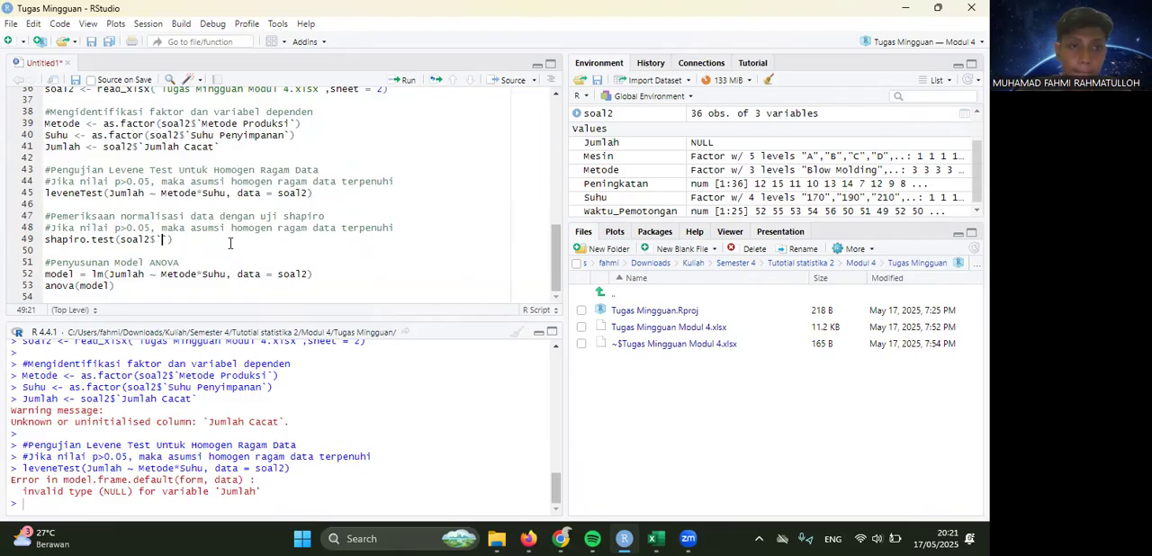
{"action": "key", "text": "Tab"}
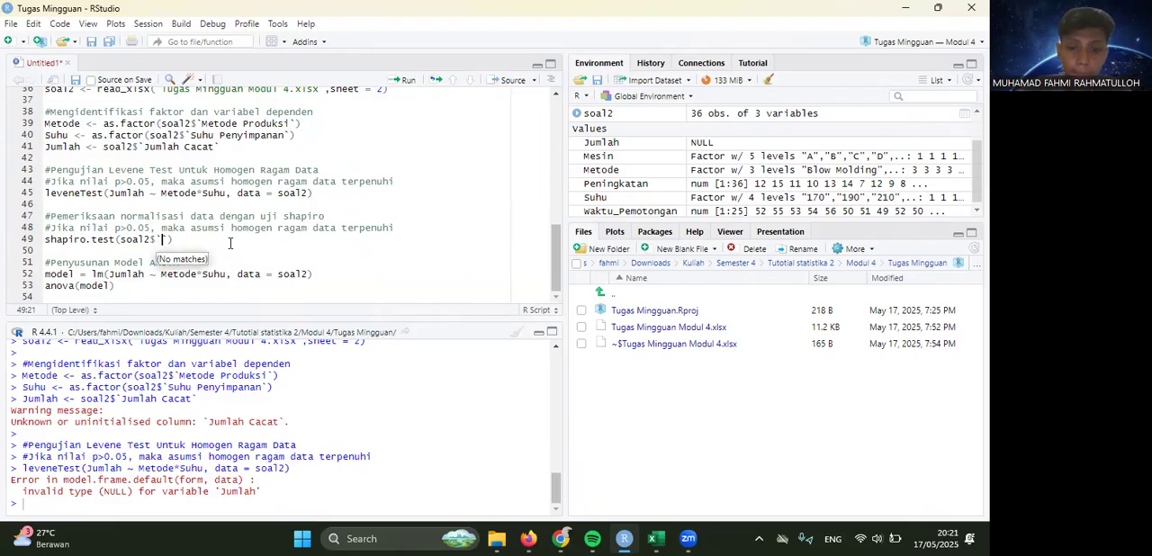
{"action": "type", "text": "Jumlah"}
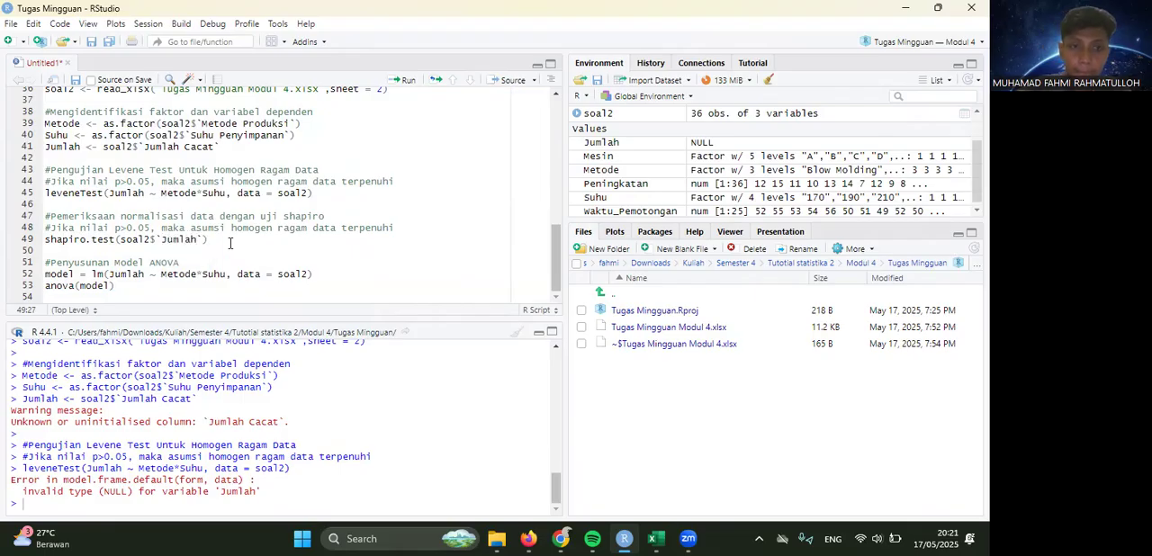
{"action": "key", "text": "BackSpace"}
{"action": "key", "text": "BackSpace"}
{"action": "key", "text": "BackSpace"}
{"action": "key", "text": "BackSpace"}
{"action": "key", "text": "BackSpace"}
{"action": "key", "text": "BackSpace"}
{"action": "key", "text": "BackSpace"}
{"action": "key", "text": "Tab"}
{"action": "key", "text": "Down"}
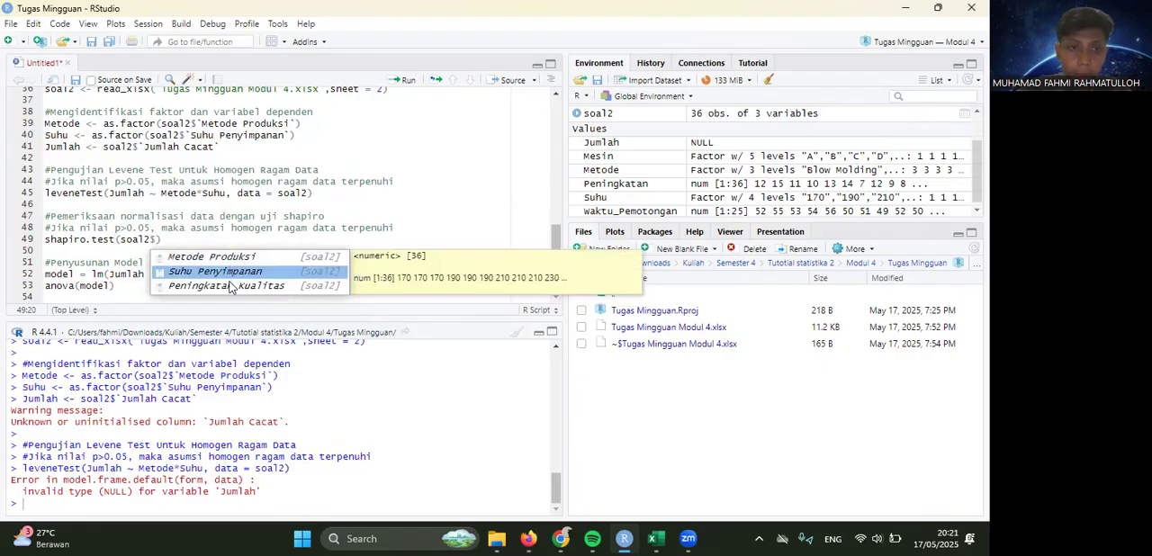
{"action": "key", "text": "Down"}
{"action": "key", "text": "Down"}
{"action": "left_click", "coordinate": [232, 202]}
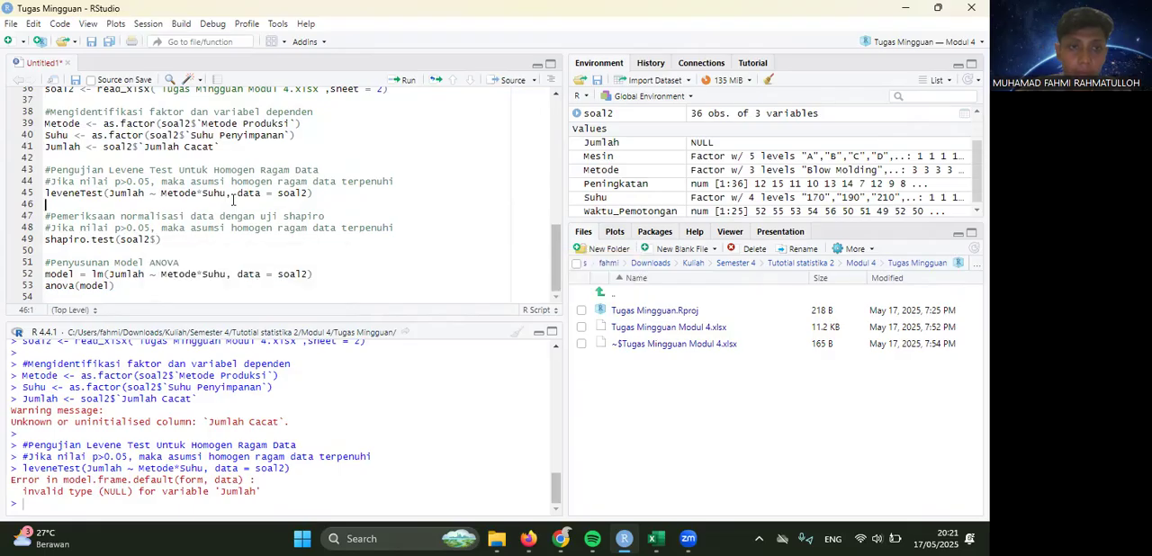
- Rerun the question 2 factor and dependent variable definitions, and recheck the soal2 column suggestions in the Shapiro test
{"action": "left_click_drag", "start_coordinate": [219, 146], "coordinate": [45, 112]}
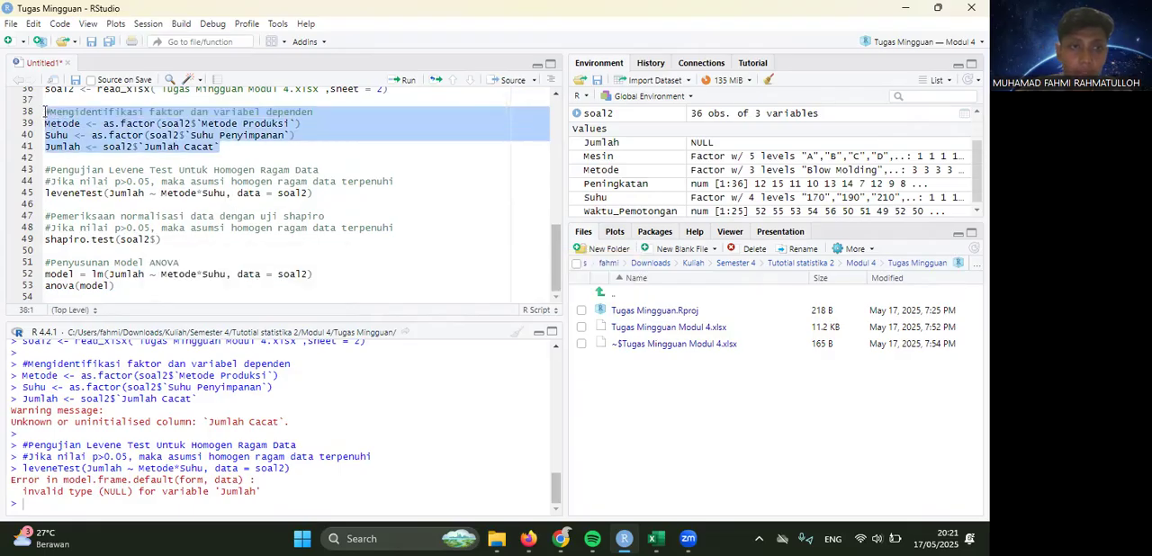
{"action": "key", "text": "ctrl+Return"}
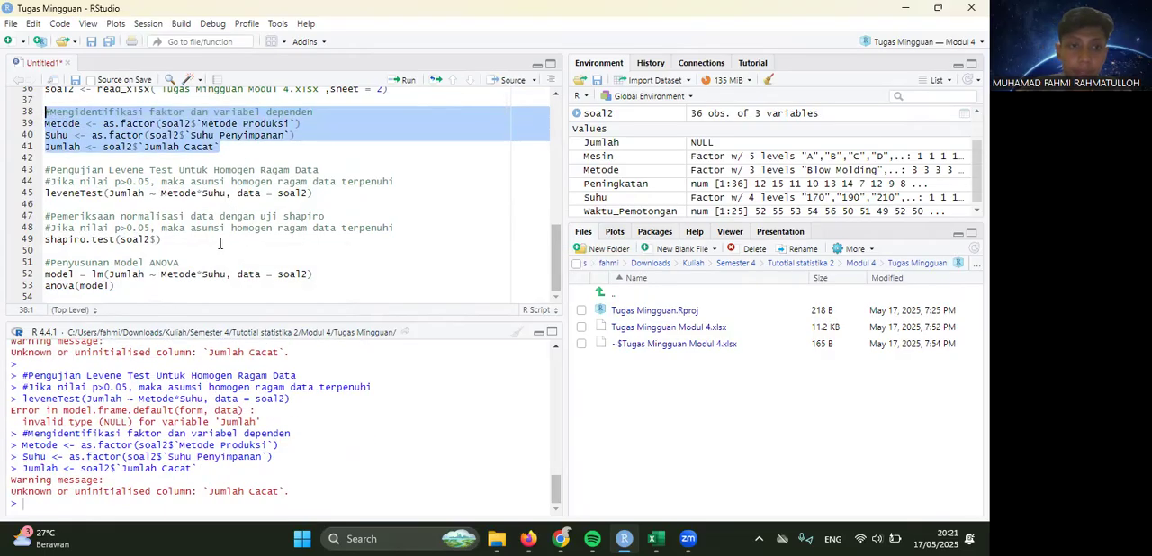
{"action": "left_click", "coordinate": [157, 242]}
{"action": "key", "text": "Tab"}
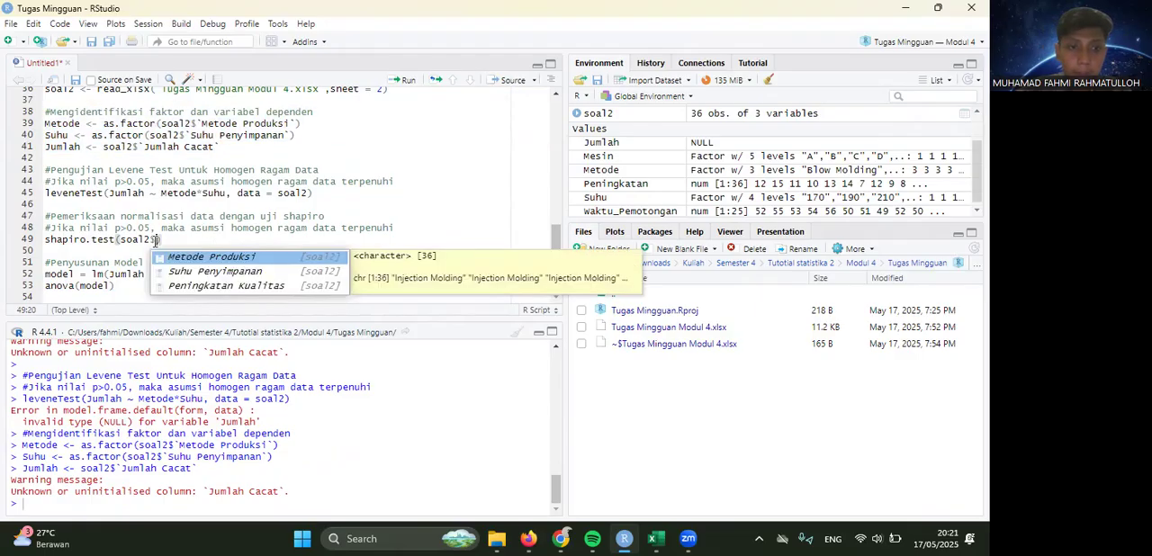
{"action": "left_click", "coordinate": [185, 216]}
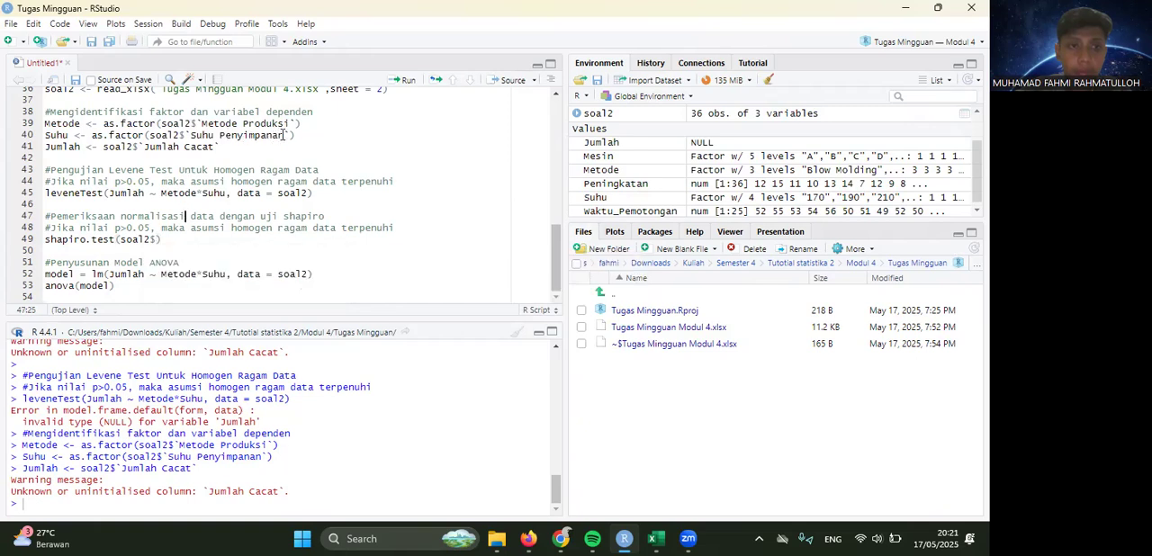
- Try to rerun the question 2 factor and dependent variable definitions together with the Levene test
{"action": "left_click_drag", "start_coordinate": [247, 148], "coordinate": [364, 207]}
{"action": "left_click", "coordinate": [50, 118]}
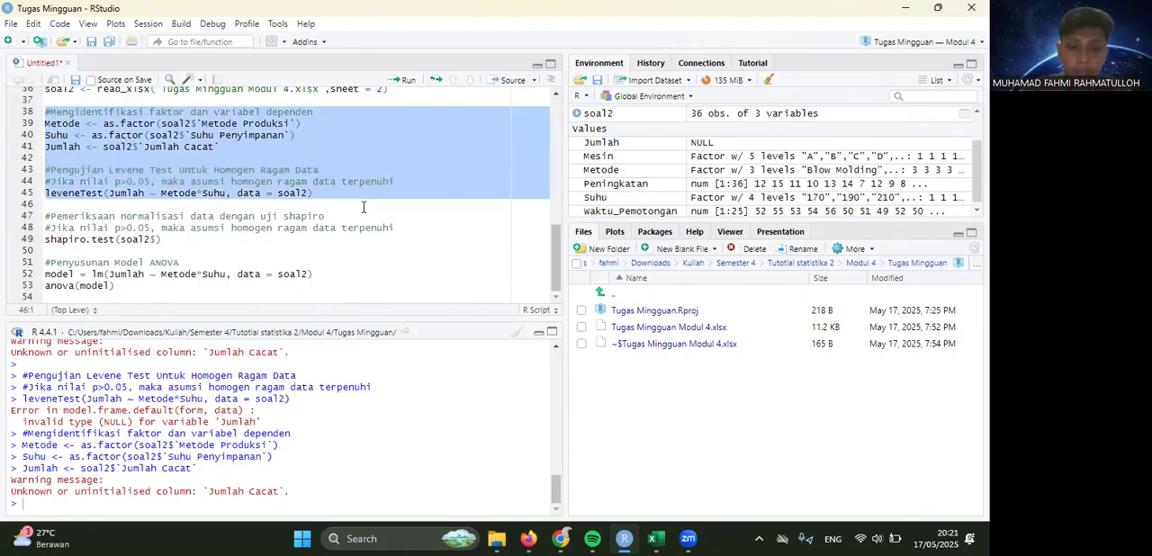
{"action": "key", "text": "ctrl+Return"}
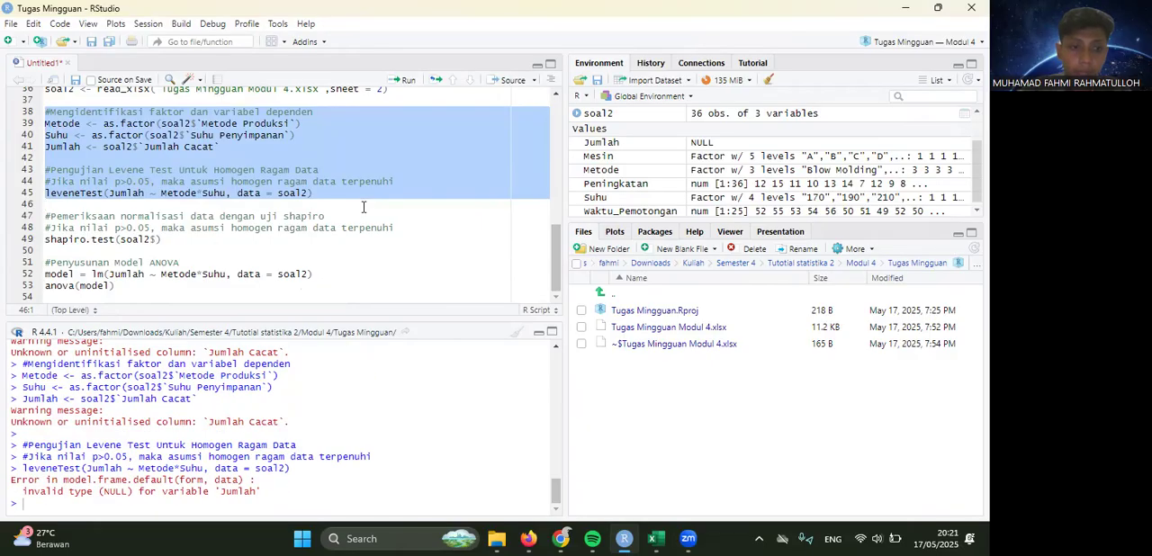
{"action": "left_click", "coordinate": [80, 145]}
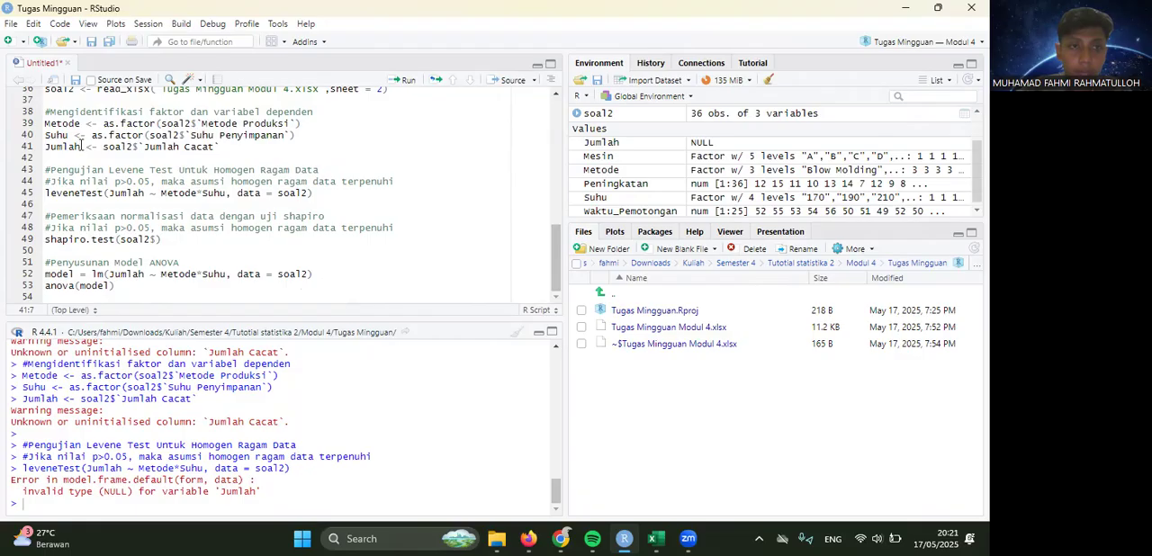
{"action": "left_click_drag", "start_coordinate": [249, 146], "coordinate": [46, 114]}
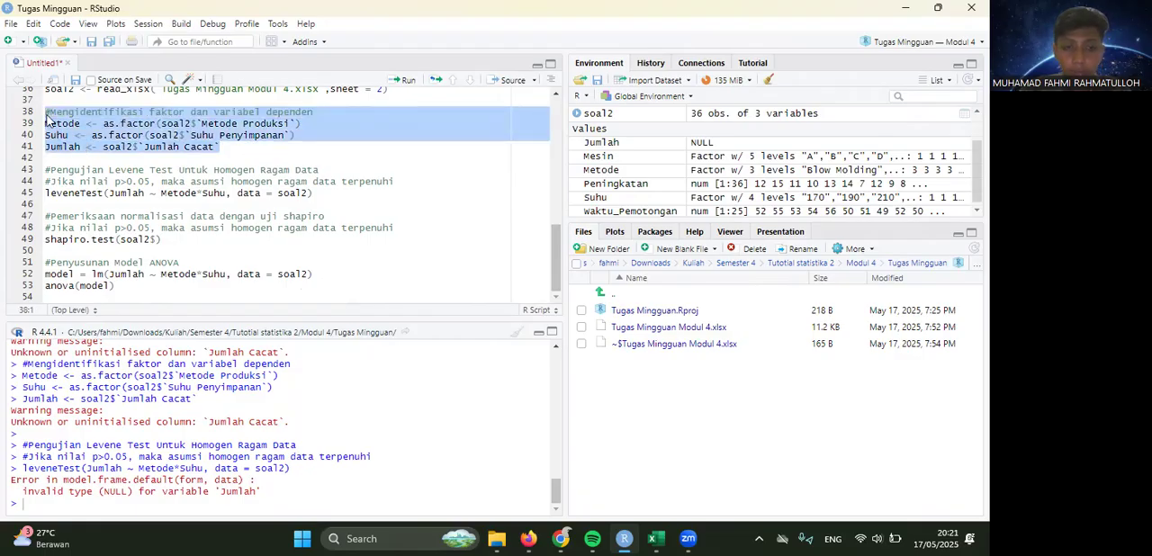
{"action": "key", "text": "ctrl+Return"}
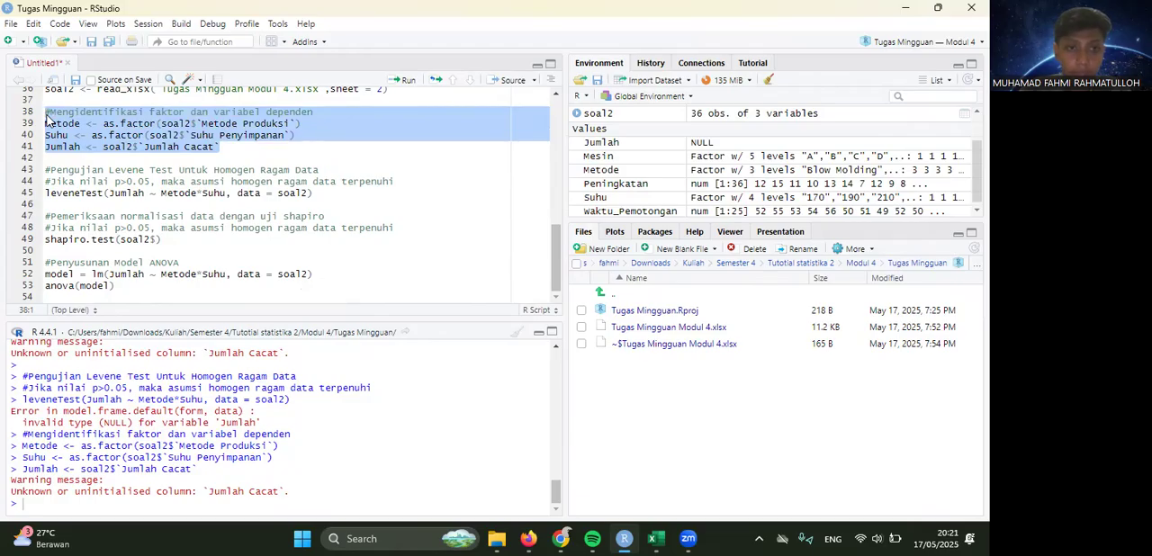
- Save the data workbook in Excel, and re-import its sheet 2 into soal2 in RStudio
{"action": "left_click", "coordinate": [656, 538]}
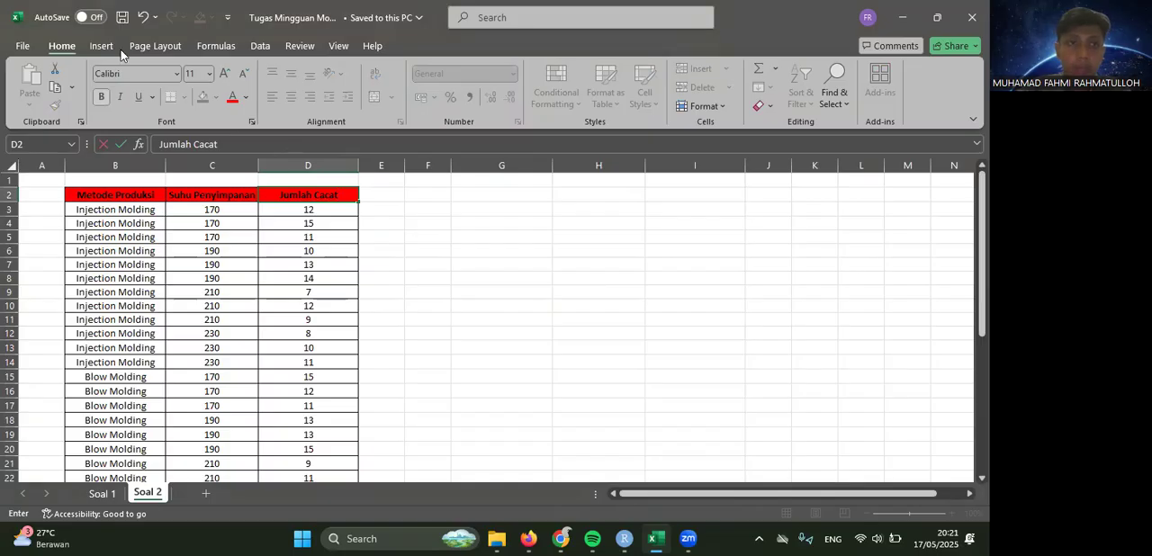
{"action": "left_click", "coordinate": [122, 21]}
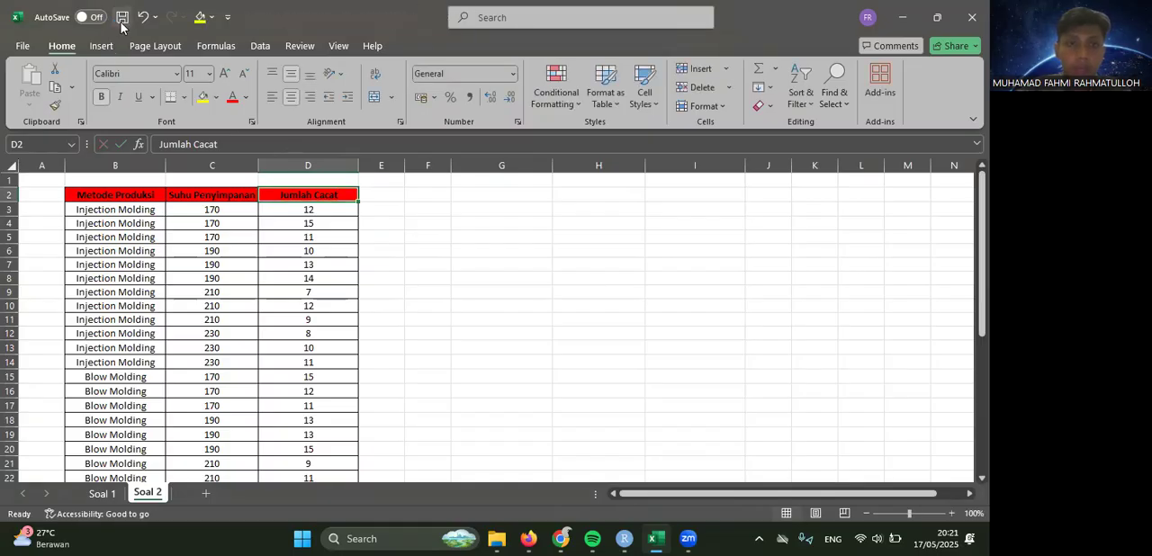
{"action": "left_click", "coordinate": [624, 538]}
{"action": "scroll", "coordinate": [395, 191], "scroll_direction": "up", "scroll_amount": 3}
{"action": "left_click_drag", "start_coordinate": [394, 190], "coordinate": [46, 181]}
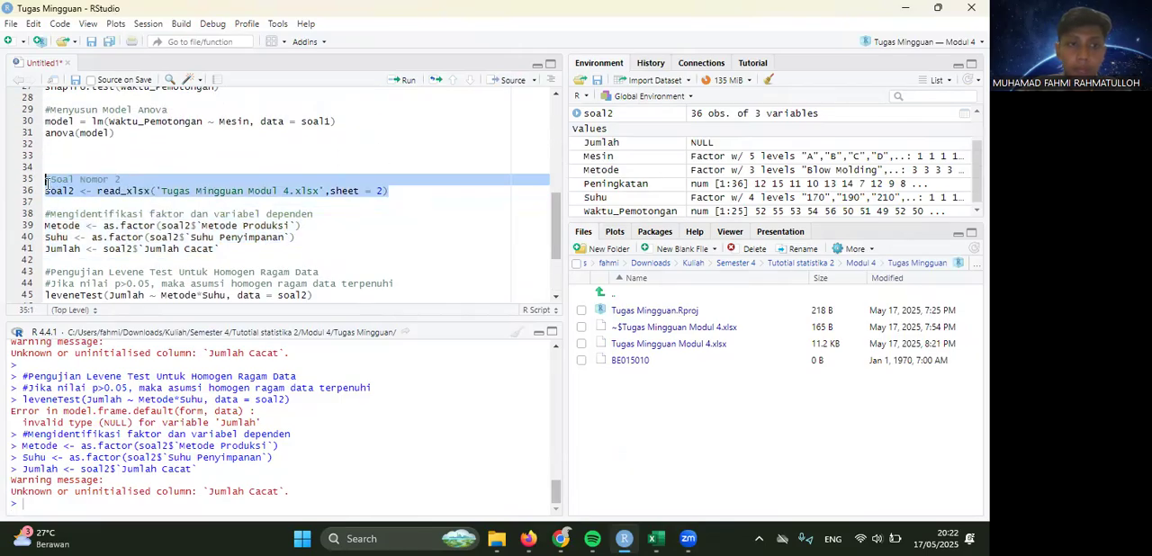
{"action": "key", "text": "ctrl+Return"}
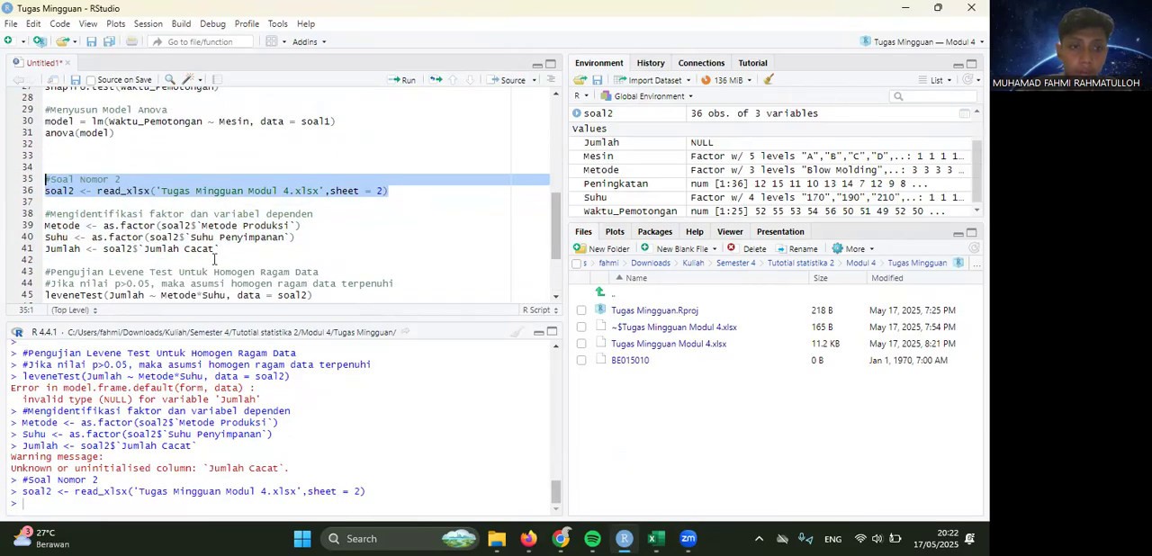
- Run the question 2 code from the variable definitions onward, and complete the Shapiro test with soal2's Jumlah Cacat column
{"action": "left_click_drag", "start_coordinate": [45, 213], "coordinate": [283, 382]}
{"action": "key", "text": "ctrl+Return"}
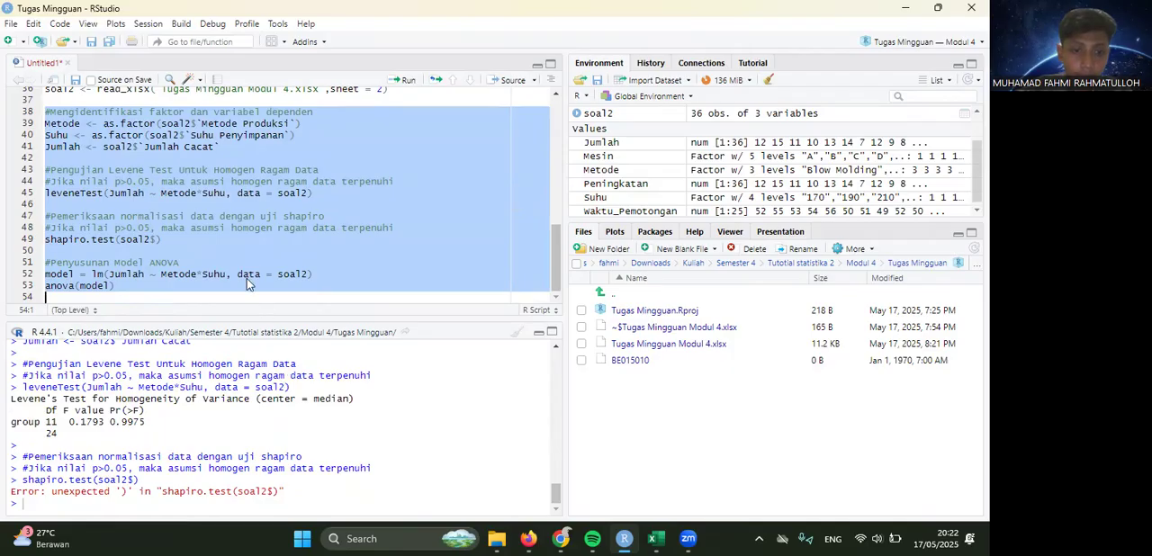
{"action": "left_click", "coordinate": [157, 240]}
{"action": "key", "text": "Tab"}
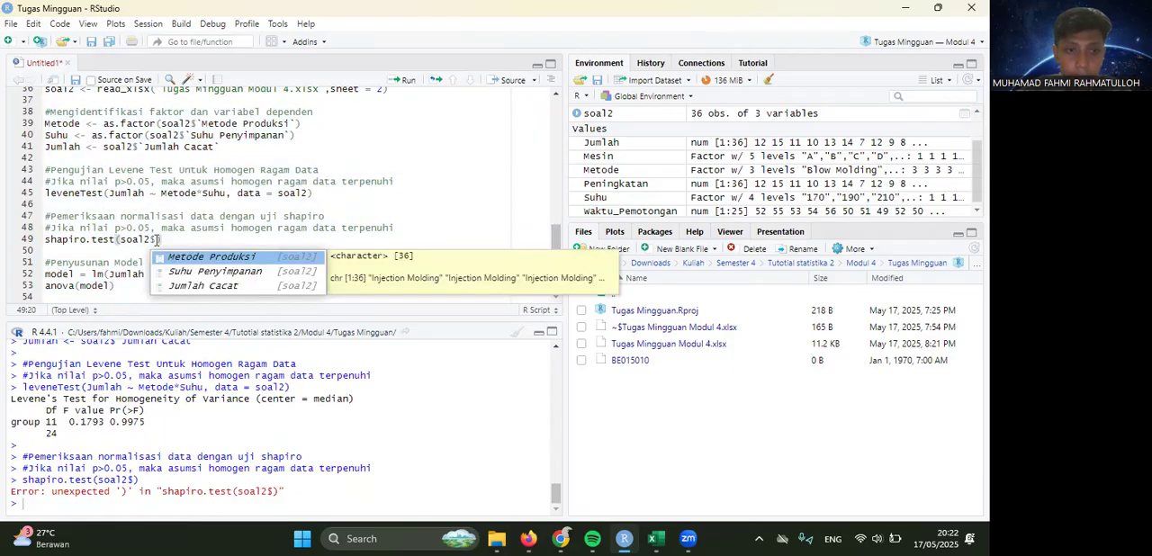
{"action": "left_click", "coordinate": [203, 286]}
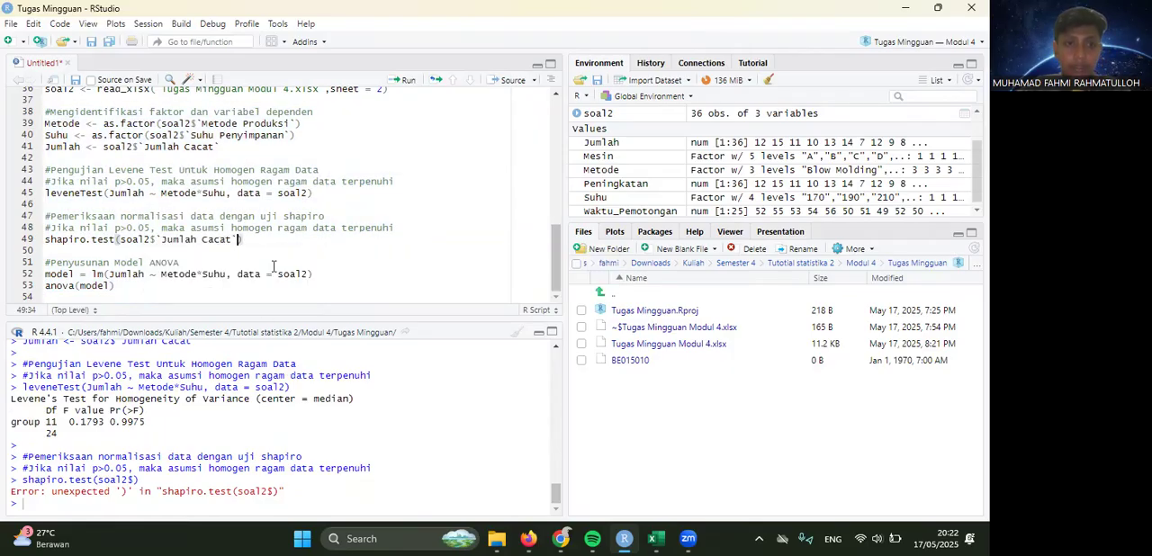
- Run the corrected question 2 script from the sheet 2 import through the ANOVA, and review the code against its output
{"action": "left_click_drag", "start_coordinate": [162, 290], "coordinate": [45, 95]}
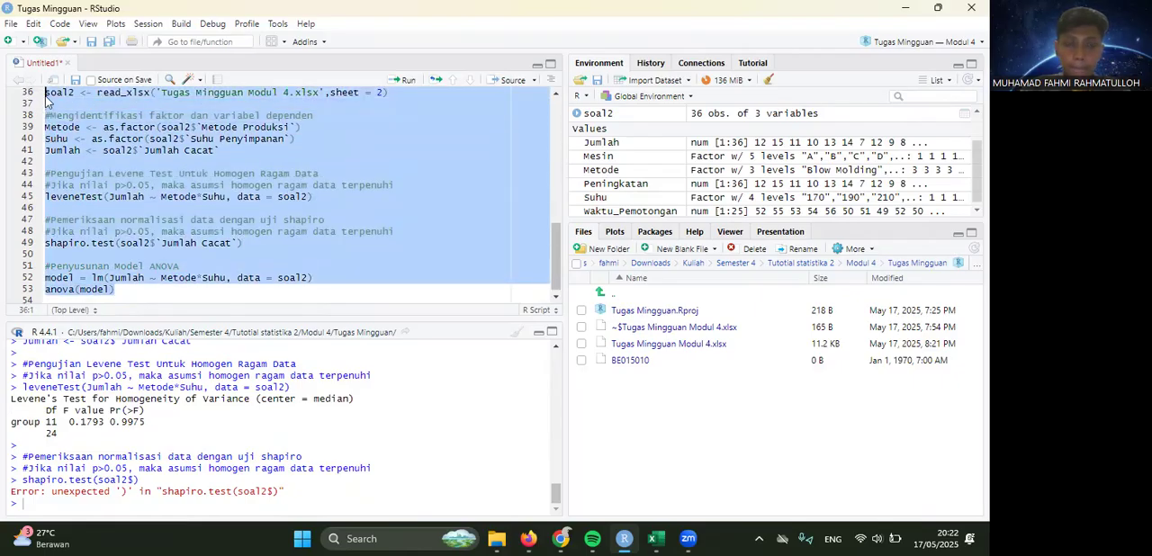
{"action": "key", "text": "ctrl+Return"}
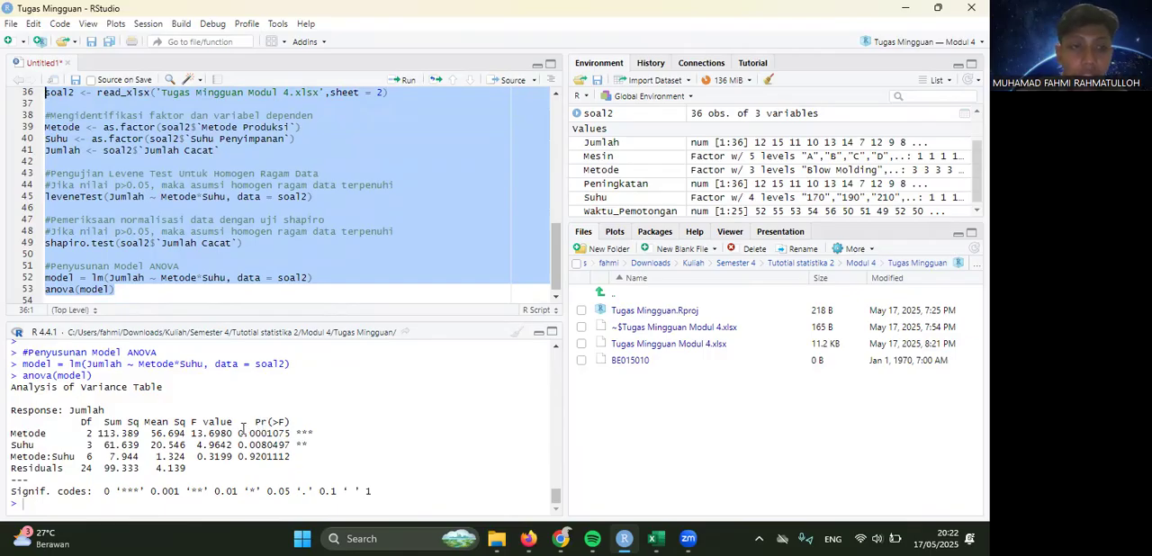
{"action": "scroll", "coordinate": [227, 232], "scroll_direction": "up", "scroll_amount": 1}
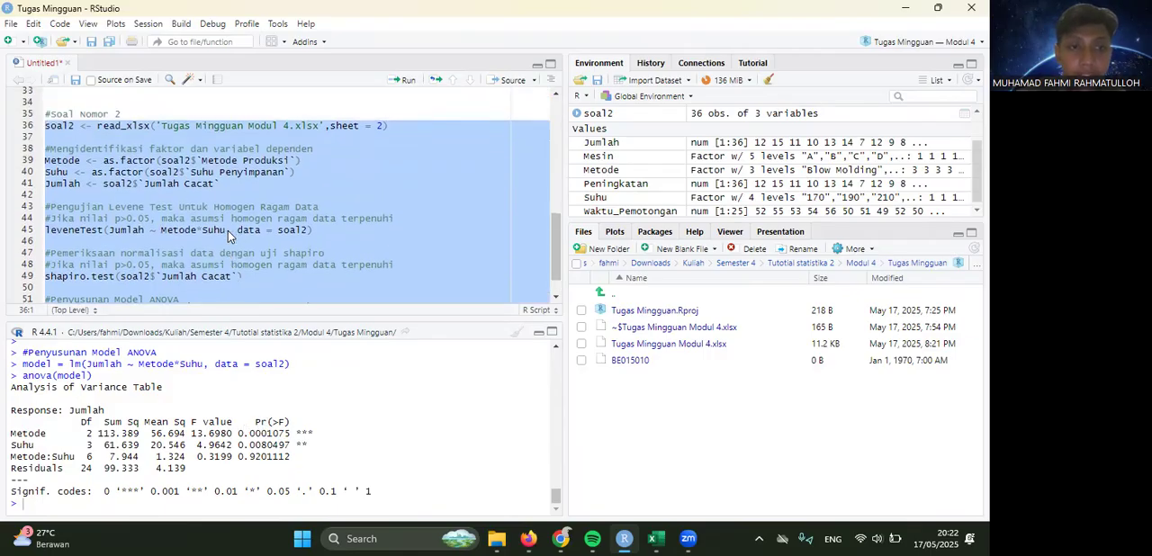
{"action": "scroll", "coordinate": [228, 230], "scroll_direction": "down", "scroll_amount": 1}
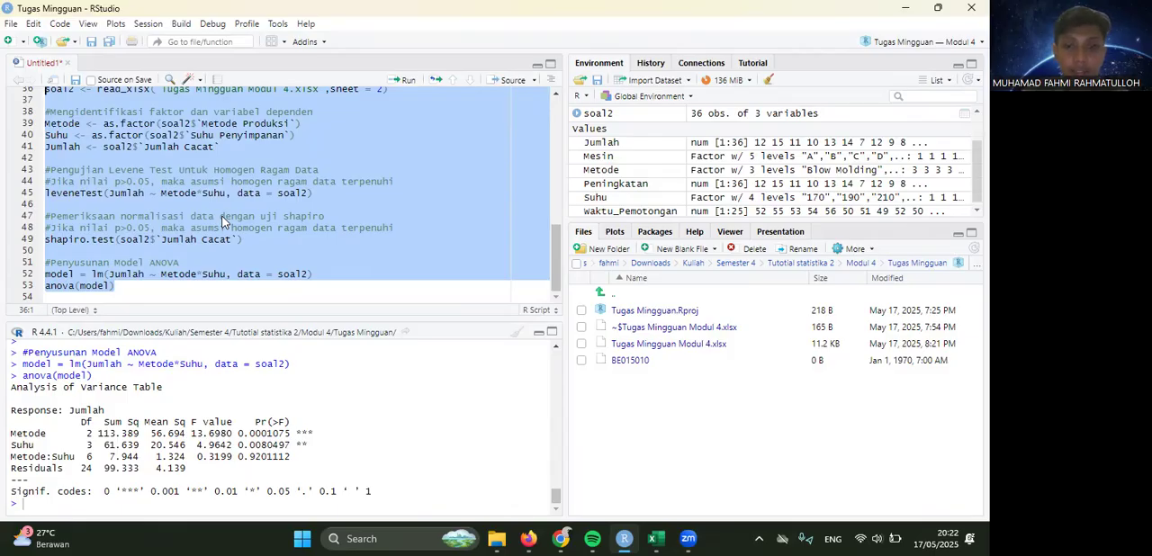
- Reread question 2 in the assignment PDF in Firefox, and examine the ANOVA table's p-values for Metode, Suhu and their interaction in RStudio
{"action": "key", "text": "alt+Tab"}
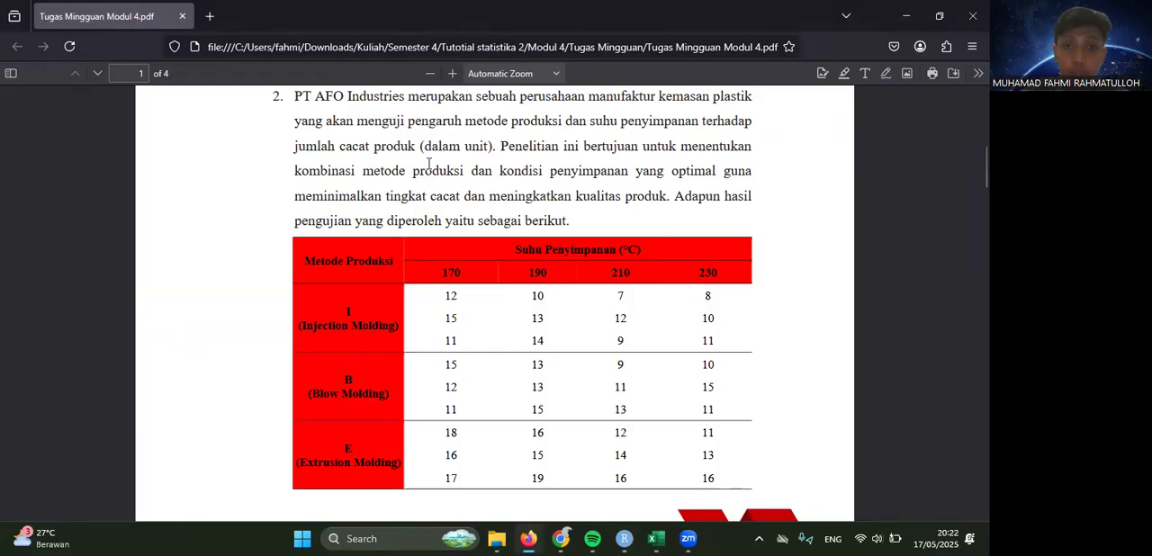
{"action": "scroll", "coordinate": [429, 163], "scroll_direction": "up", "scroll_amount": 1}
{"action": "scroll", "coordinate": [428, 163], "scroll_direction": "down", "scroll_amount": 1}
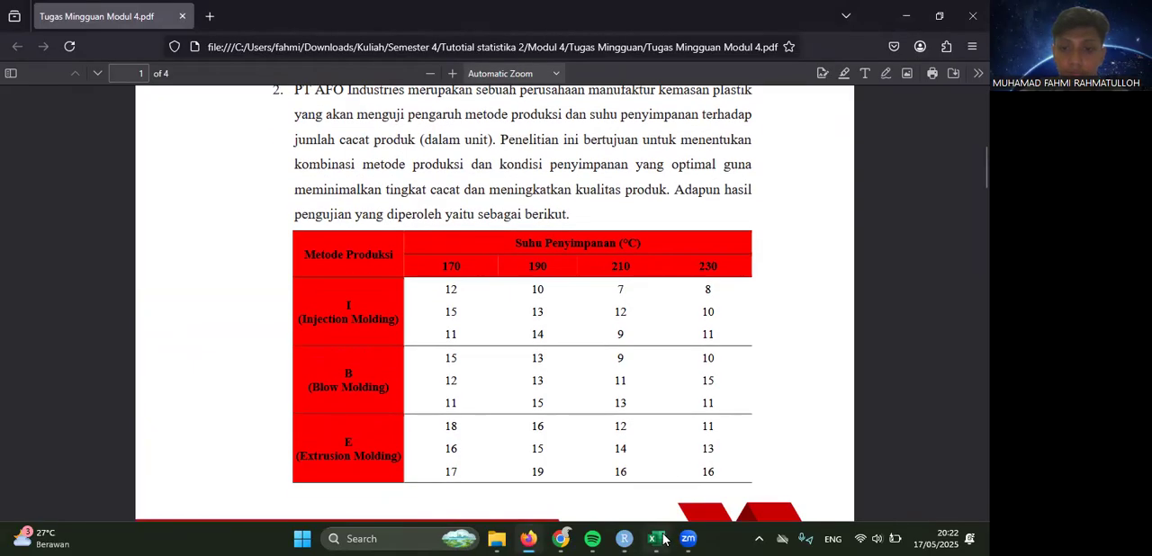
{"action": "left_click", "coordinate": [623, 538]}
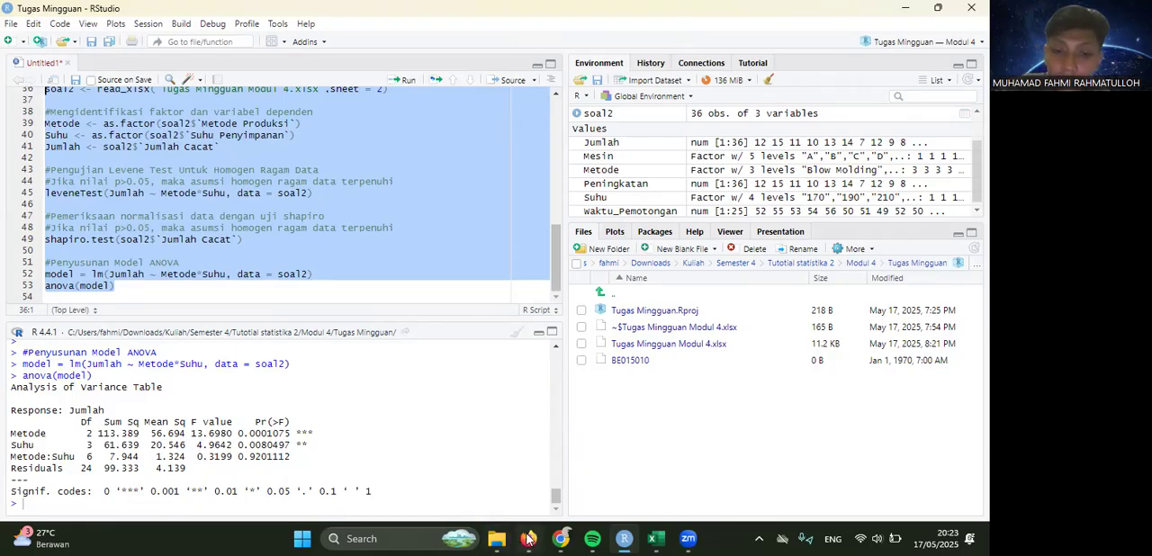
{"action": "mouse_move", "coordinate": [528, 538]}
{"action": "left_click", "coordinate": [505, 515]}
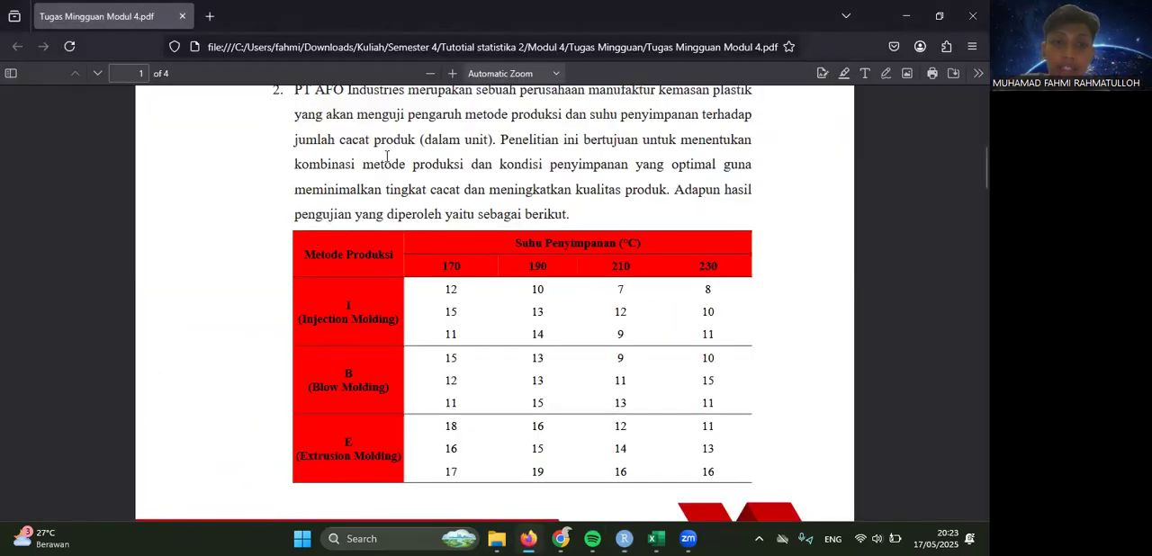
{"action": "left_click", "coordinate": [625, 538]}
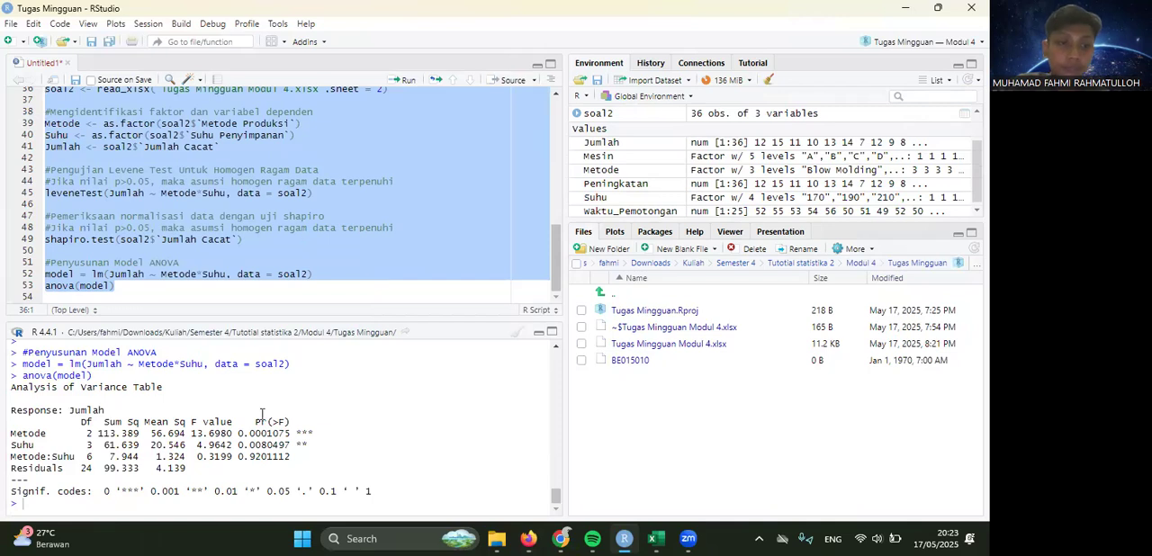